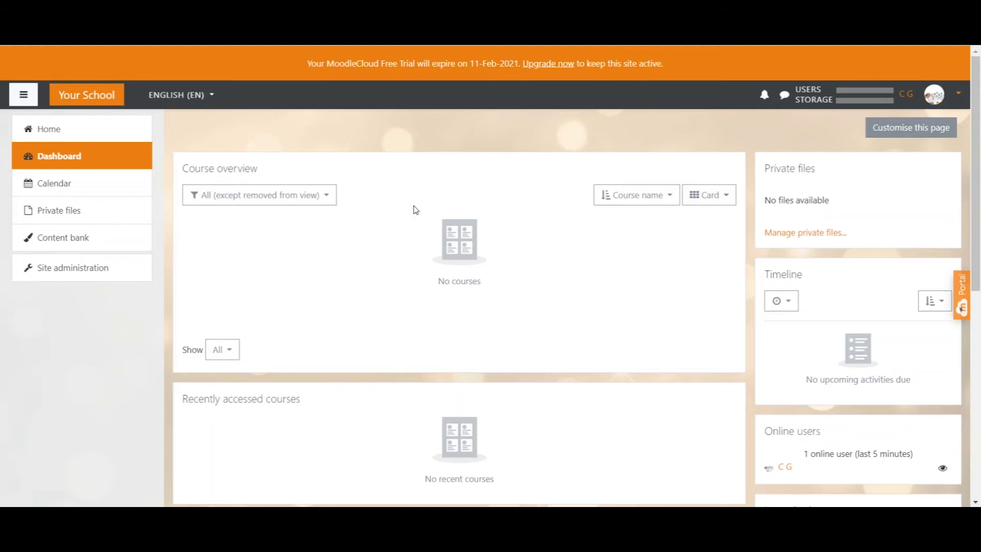
Bring up the Courses links under Site administration to reach course and category management.
{"action": "left_click", "coordinate": [86, 271]}
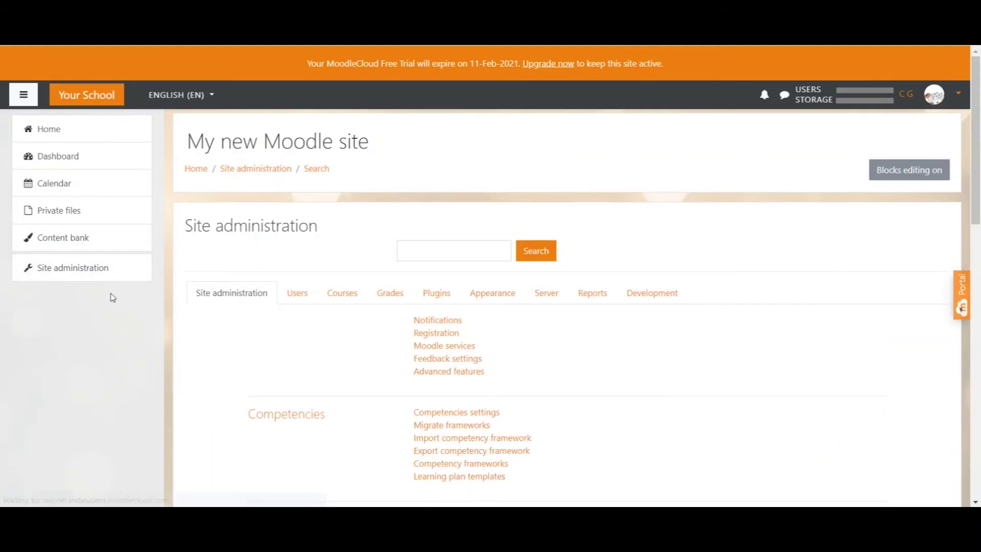
{"action": "left_click", "coordinate": [347, 295]}
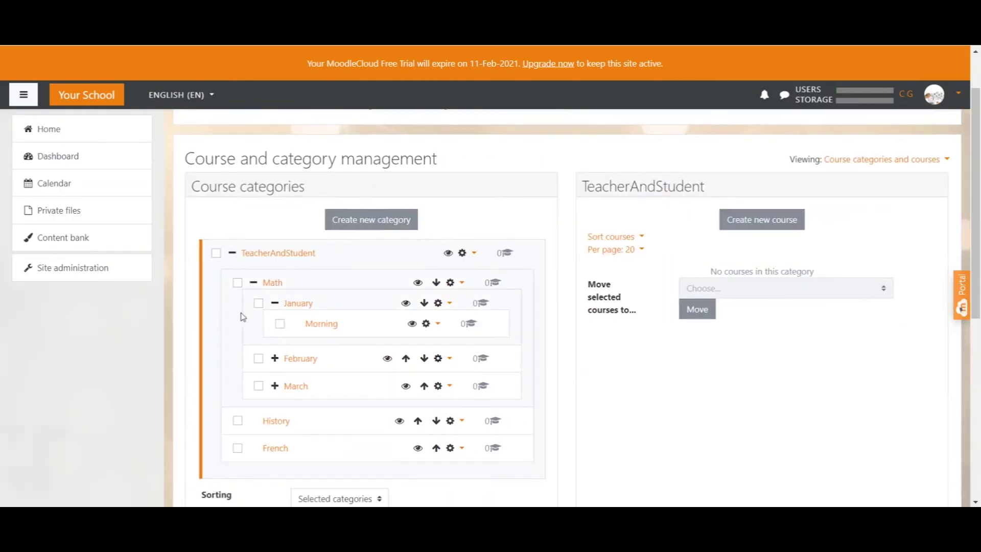
{"action": "scroll", "coordinate": [247, 362], "scroll_direction": "down", "scroll_amount": 1}
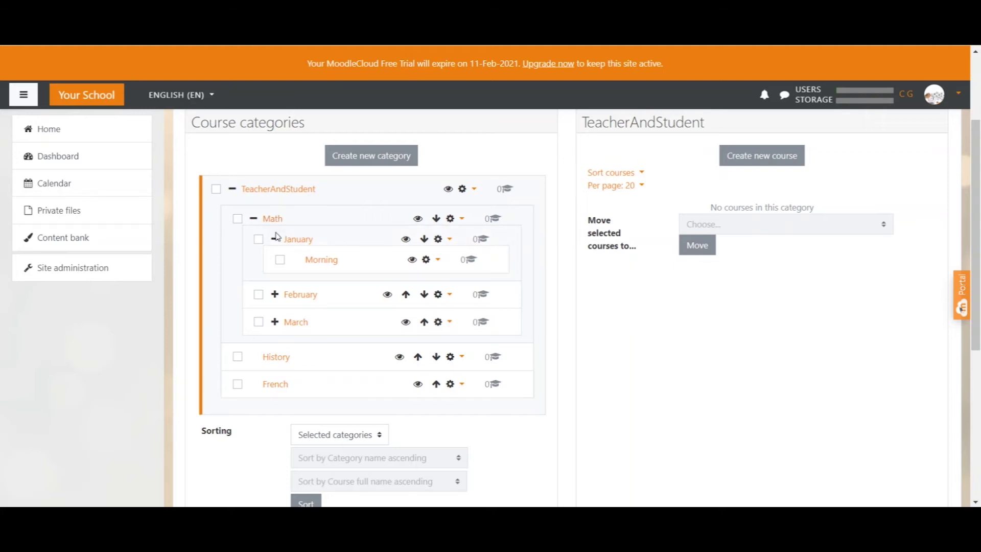
Open the Morning subcategory under Math › January.
{"action": "left_click", "coordinate": [315, 261]}
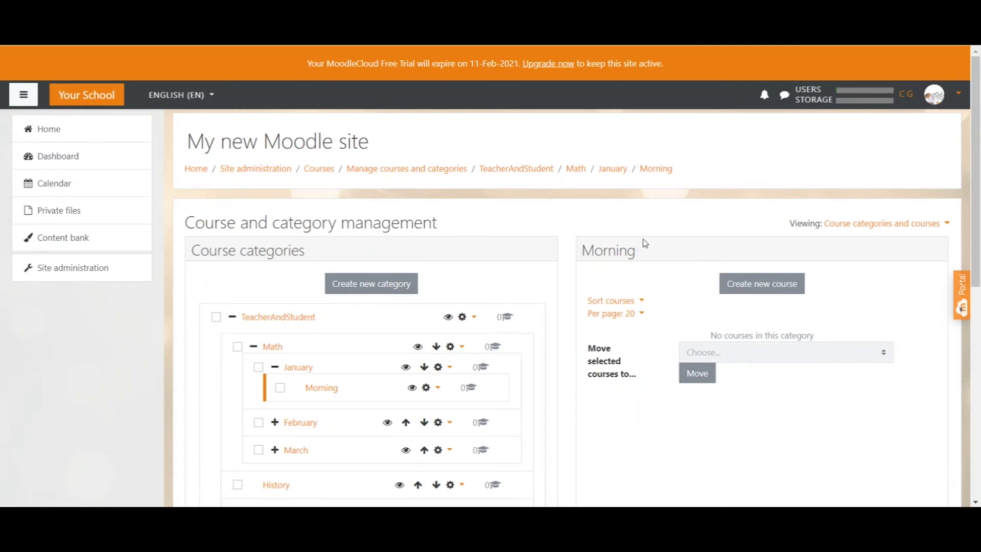
Start a new course in Morning, pointing out the Course full name and short name fields.
{"action": "left_click", "coordinate": [766, 290]}
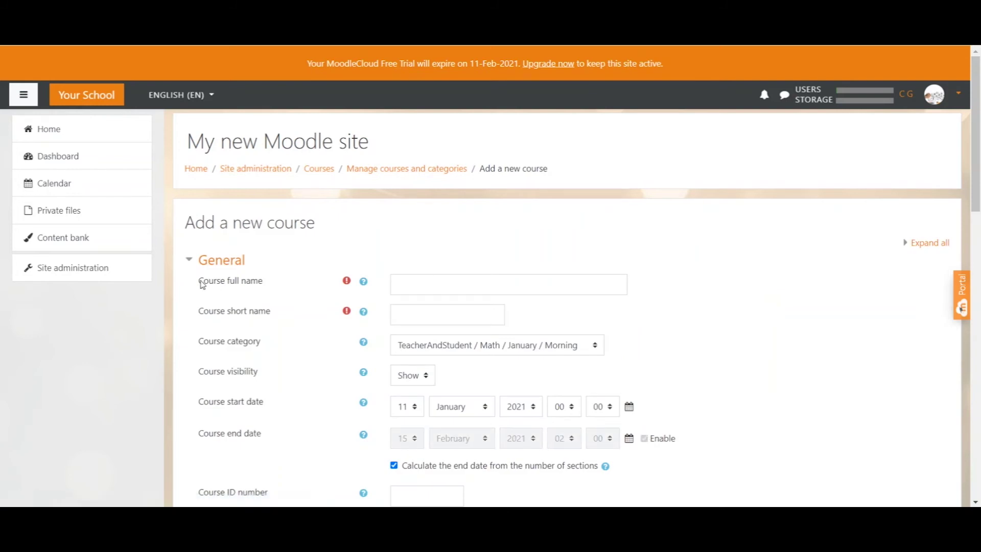
{"action": "left_click_drag", "start_coordinate": [200, 283], "coordinate": [245, 283]}
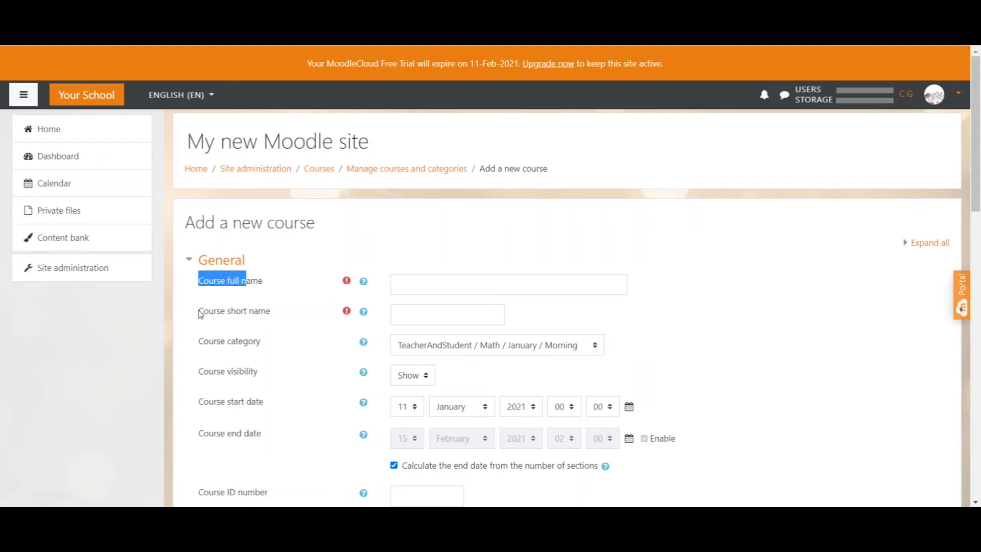
{"action": "left_click_drag", "start_coordinate": [200, 313], "coordinate": [259, 315]}
{"action": "left_click", "coordinate": [252, 311]}
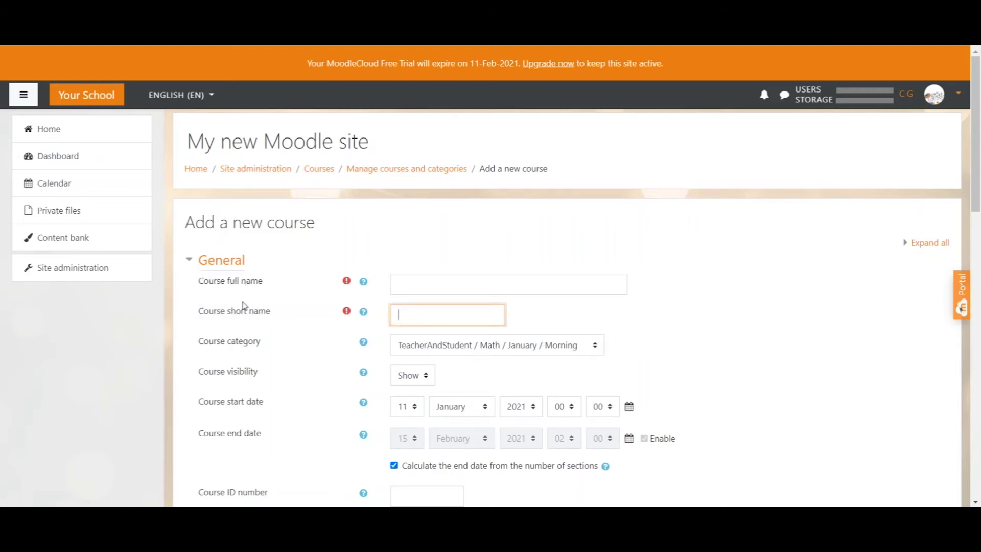
{"action": "left_click", "coordinate": [212, 286]}
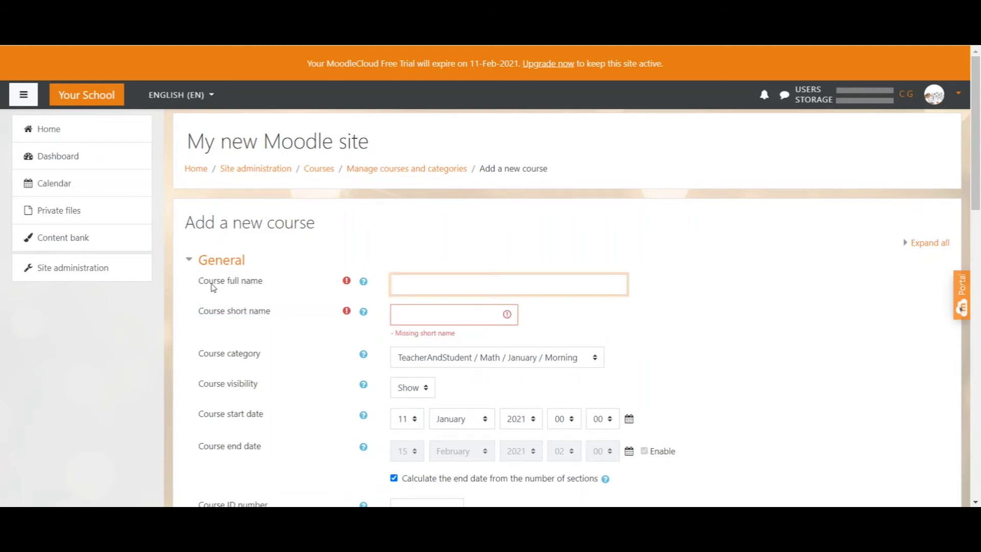
{"action": "left_click", "coordinate": [213, 287]}
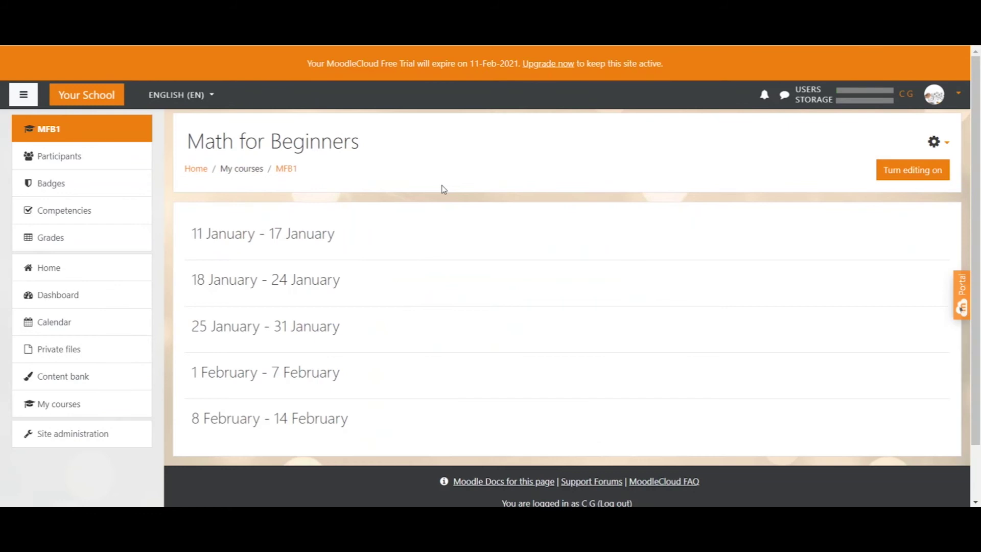
Point out the Math for Beginners title and MFB1 short name, then find its Dashboard card.
{"action": "left_click_drag", "start_coordinate": [364, 144], "coordinate": [187, 141]}
{"action": "left_click", "coordinate": [311, 168]}
{"action": "left_click_drag", "start_coordinate": [313, 176], "coordinate": [279, 171]}
{"action": "left_click", "coordinate": [336, 159]}
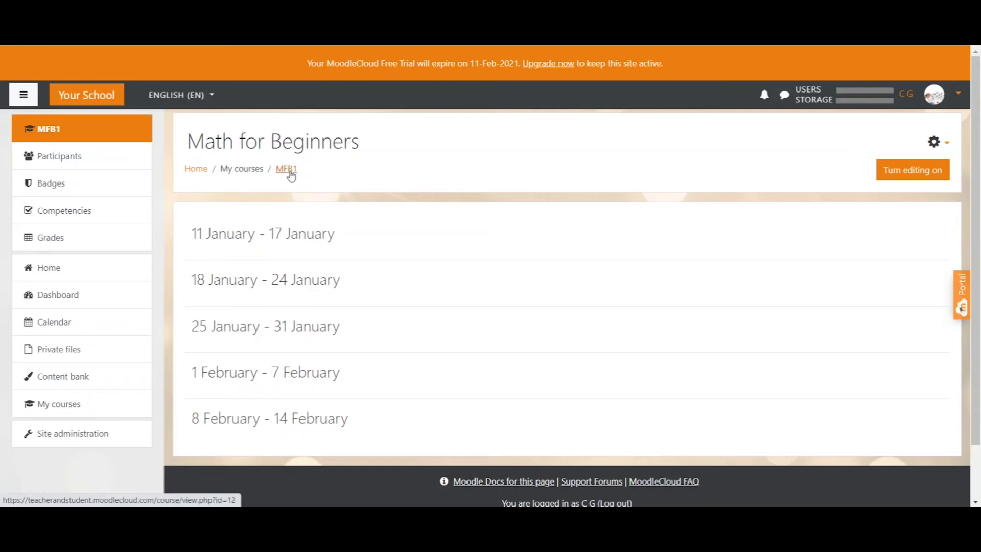
{"action": "left_click", "coordinate": [58, 301]}
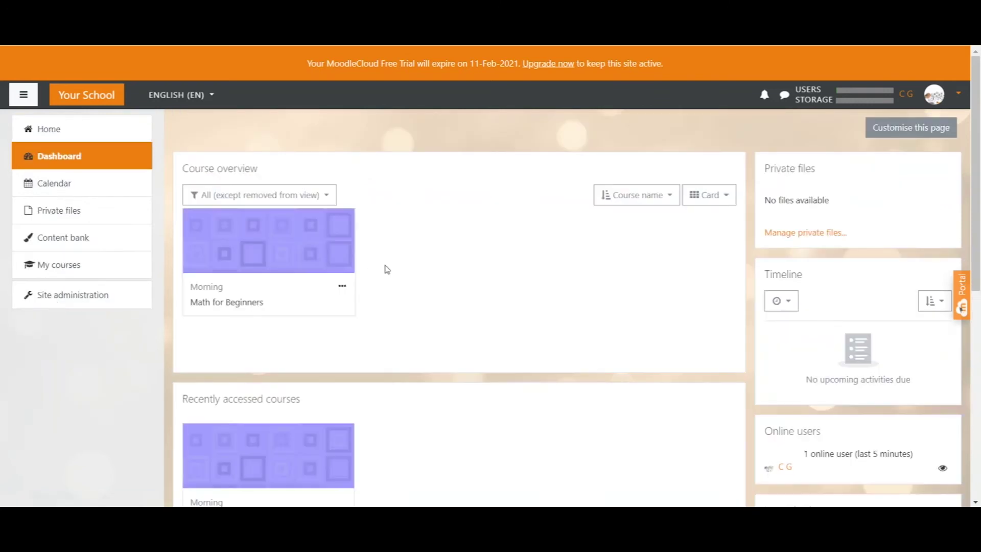
{"action": "left_click_drag", "start_coordinate": [264, 305], "coordinate": [191, 302]}
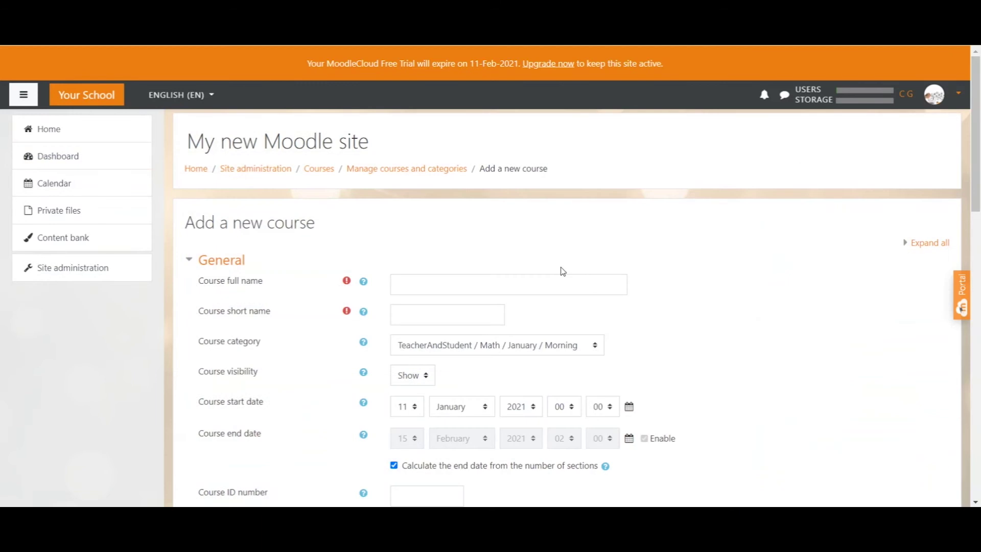
Enter 'Math for Beginners' as the course full name and 'MFB1' as the short name.
{"action": "left_click", "coordinate": [438, 283]}
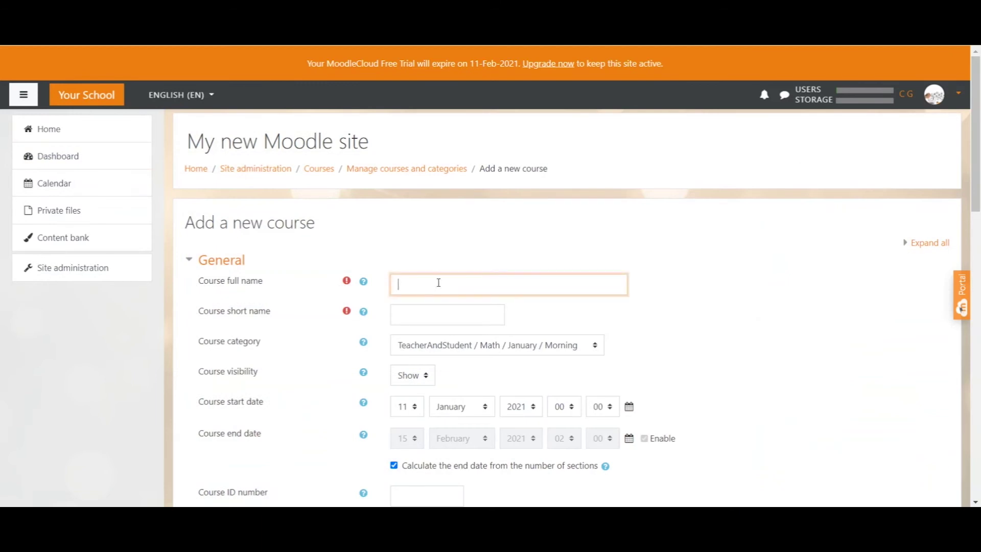
{"action": "type", "text": "Math for Beginners"}
{"action": "left_click", "coordinate": [427, 316]}
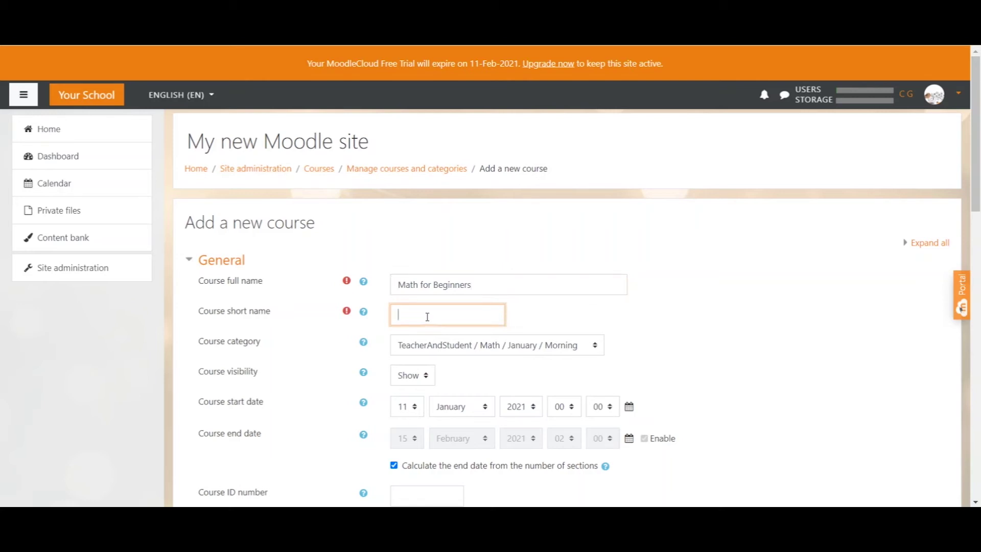
{"action": "type", "text": "MFB"}
{"action": "type", "text": "1"}
{"action": "left_click", "coordinate": [542, 312]}
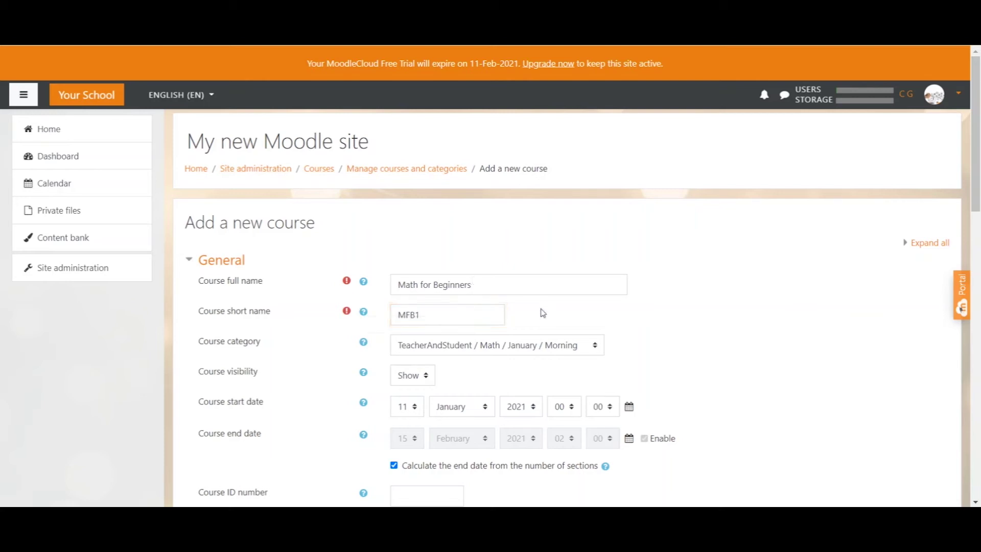
Keep the category as January / Morning and set Course visibility to Hide.
{"action": "left_click", "coordinate": [596, 351]}
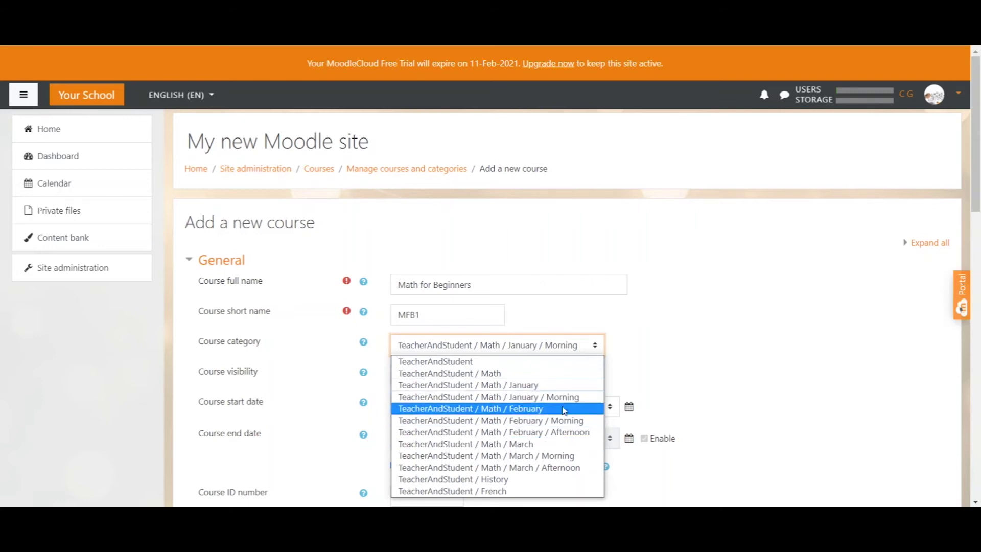
{"action": "left_click", "coordinate": [564, 396]}
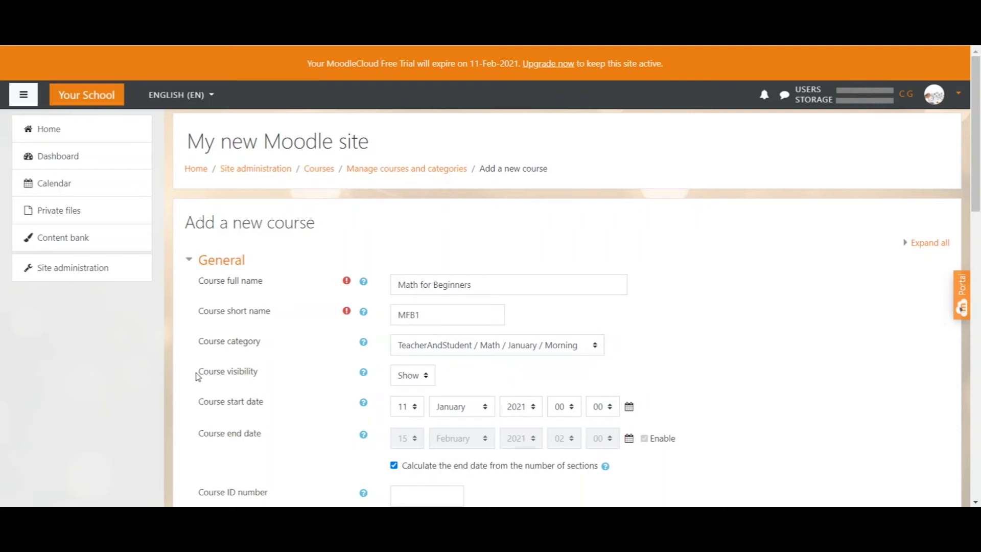
{"action": "left_click_drag", "start_coordinate": [197, 377], "coordinate": [263, 376]}
{"action": "left_click", "coordinate": [418, 378]}
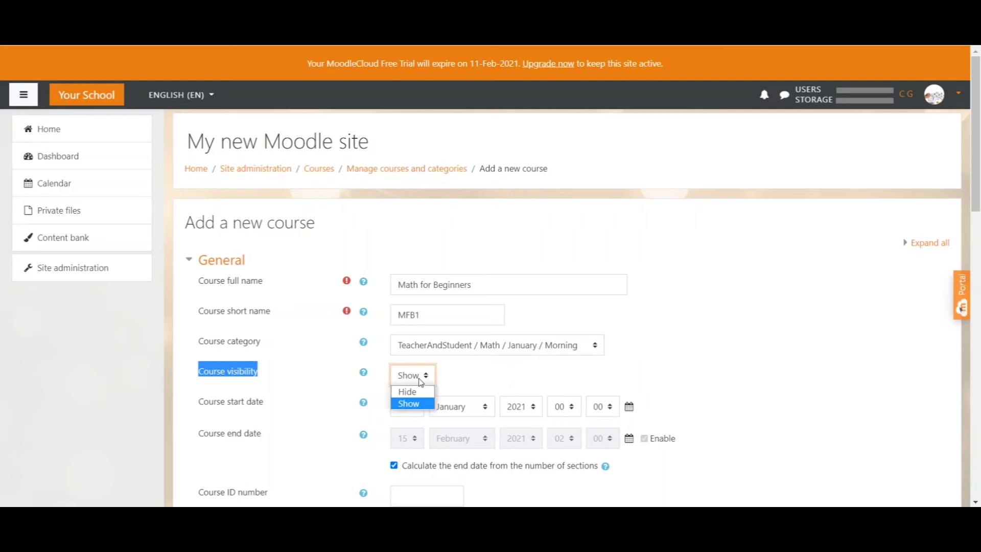
{"action": "left_click", "coordinate": [416, 388]}
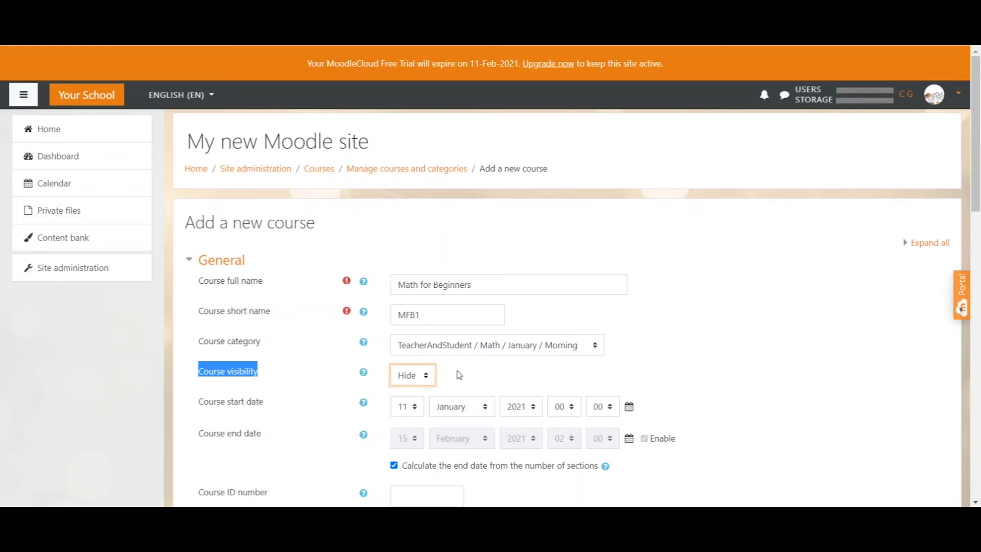
{"action": "left_click", "coordinate": [460, 375]}
{"action": "left_click_drag", "start_coordinate": [208, 403], "coordinate": [256, 410]}
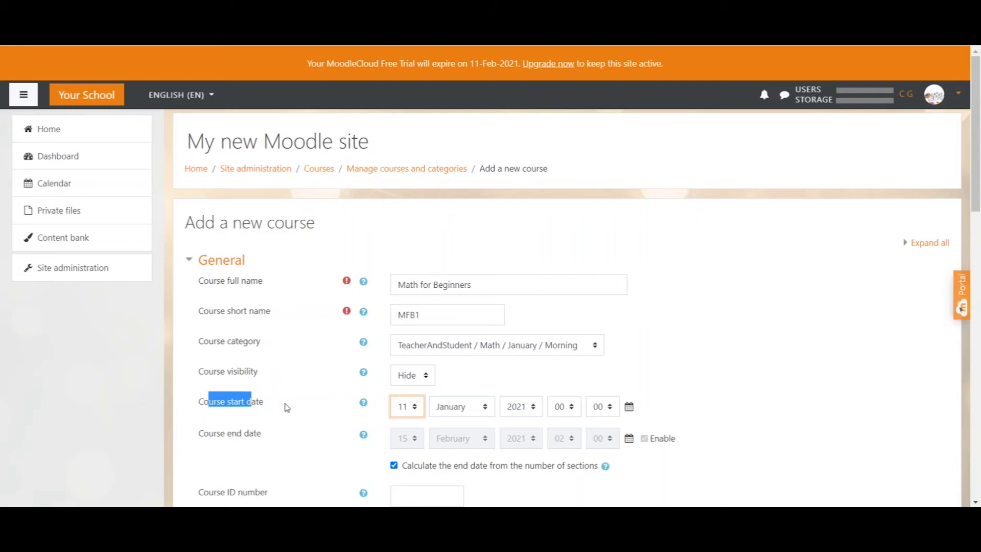
Leave visibility on Hide, then keep the Dashboard course overview filter on All.
{"action": "left_click", "coordinate": [427, 379]}
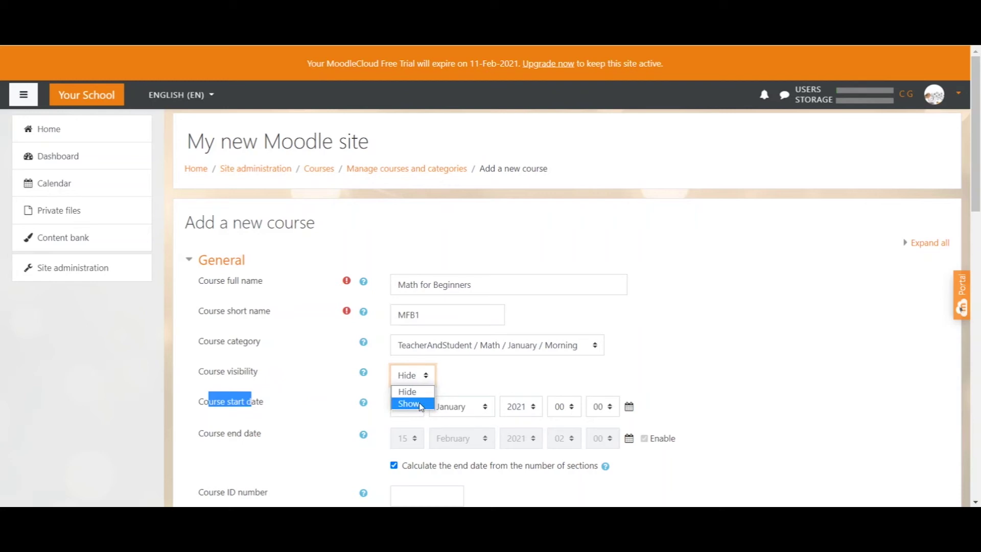
{"action": "left_click", "coordinate": [317, 408]}
{"action": "scroll", "coordinate": [317, 408], "scroll_direction": "down", "scroll_amount": 1}
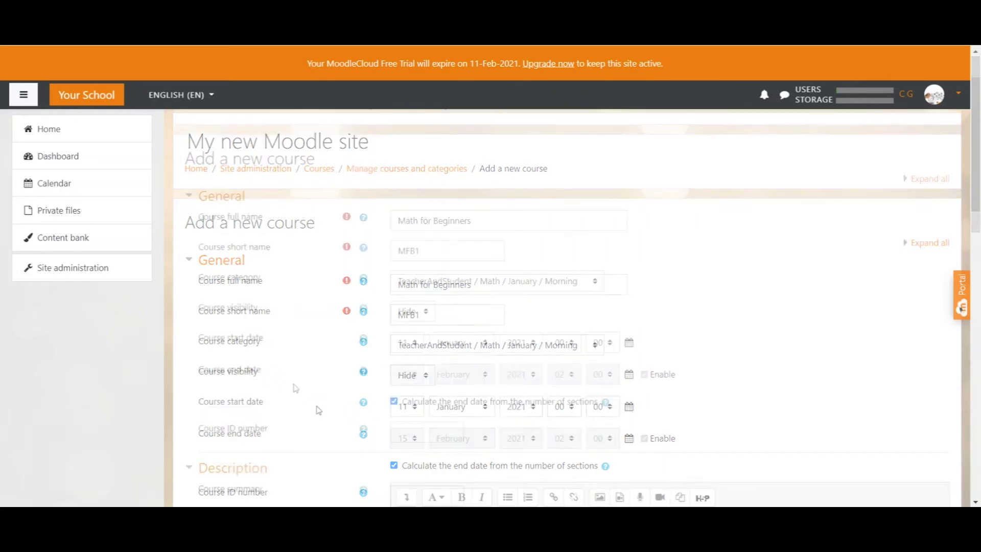
{"action": "left_click_drag", "start_coordinate": [207, 338], "coordinate": [273, 345]}
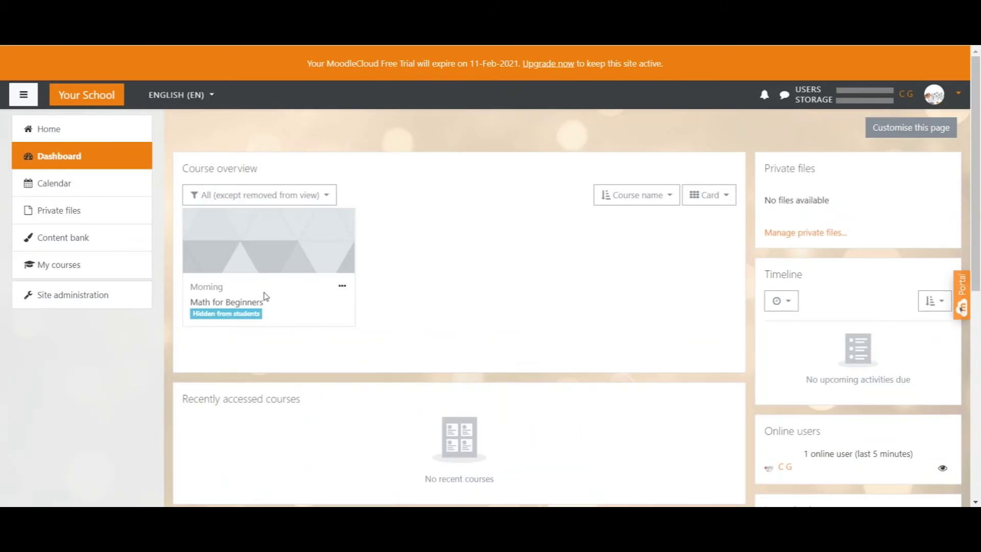
{"action": "left_click", "coordinate": [325, 197]}
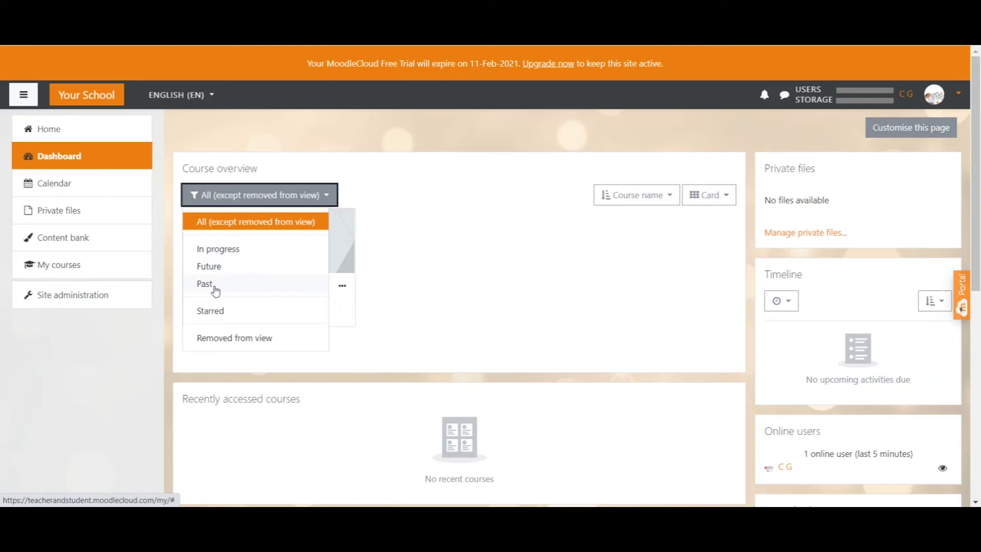
{"action": "left_click", "coordinate": [237, 223]}
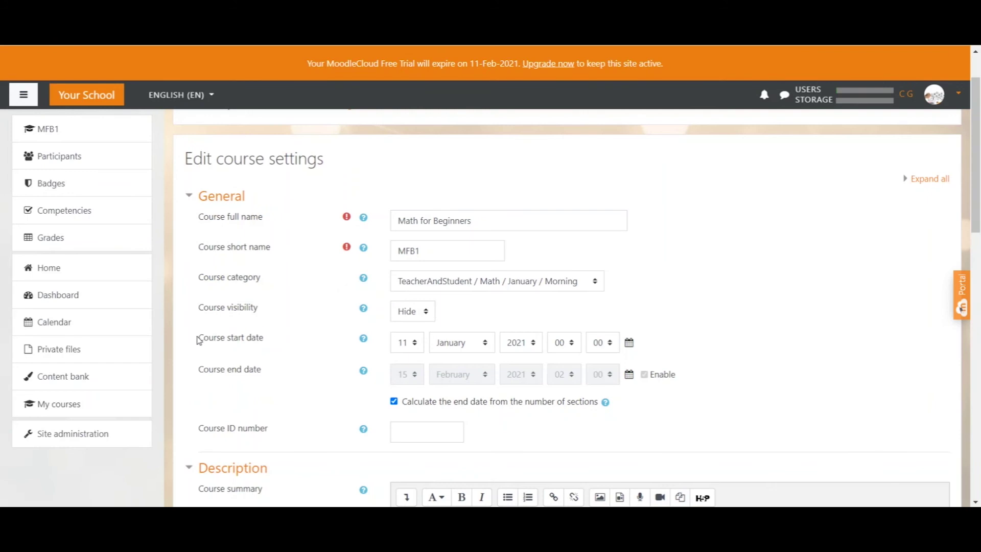
Review the 11 January start date and expand the Course format settings for Math for Beginners.
{"action": "left_click_drag", "start_coordinate": [198, 340], "coordinate": [226, 340]}
{"action": "left_click", "coordinate": [227, 340]}
{"action": "scroll", "coordinate": [301, 329], "scroll_direction": "down", "scroll_amount": 12}
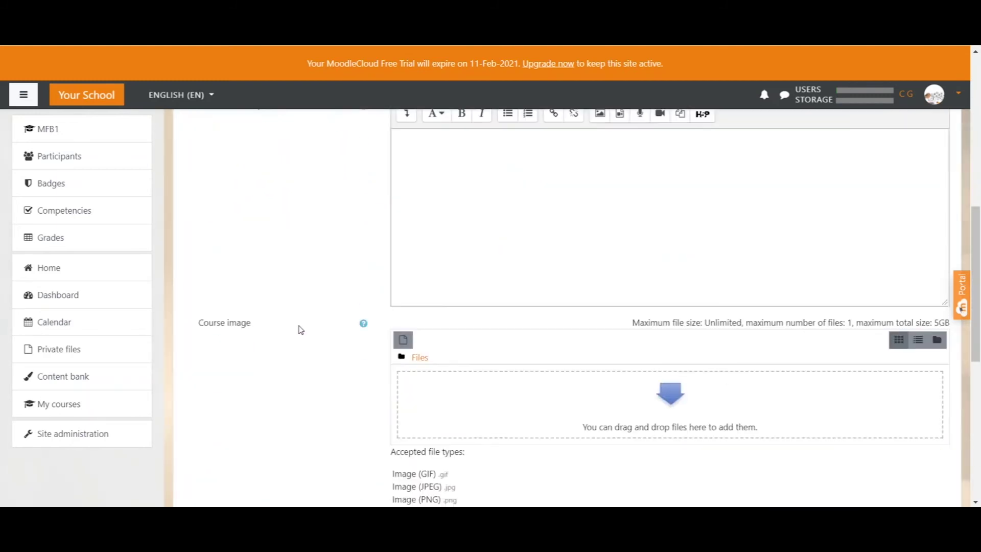
{"action": "left_click", "coordinate": [204, 285]}
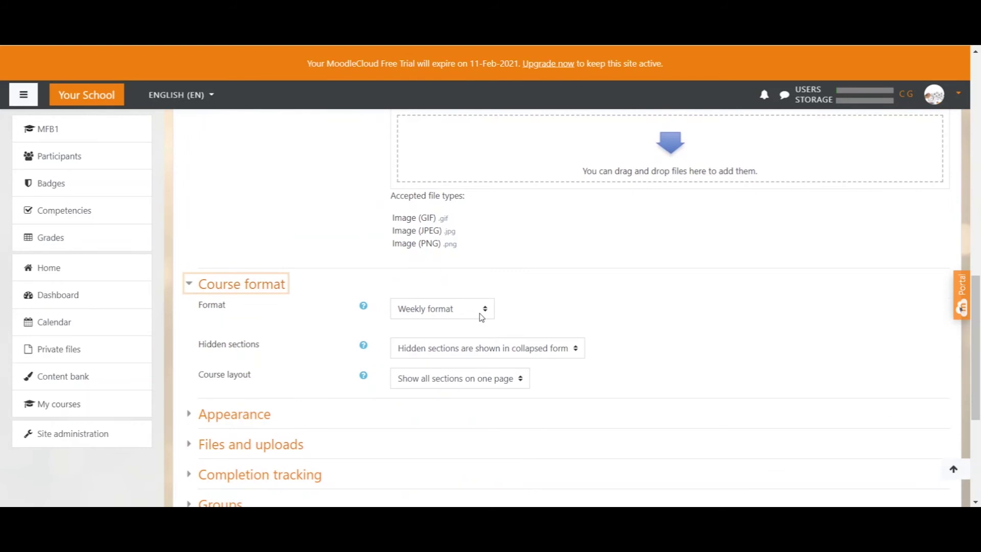
{"action": "scroll", "coordinate": [480, 317], "scroll_direction": "up", "scroll_amount": 10}
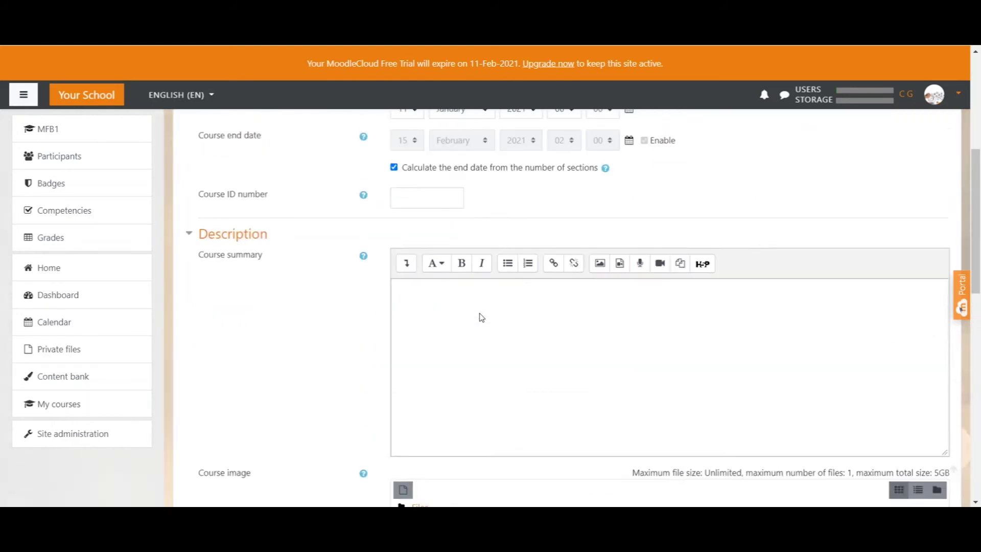
{"action": "left_click", "coordinate": [213, 216]}
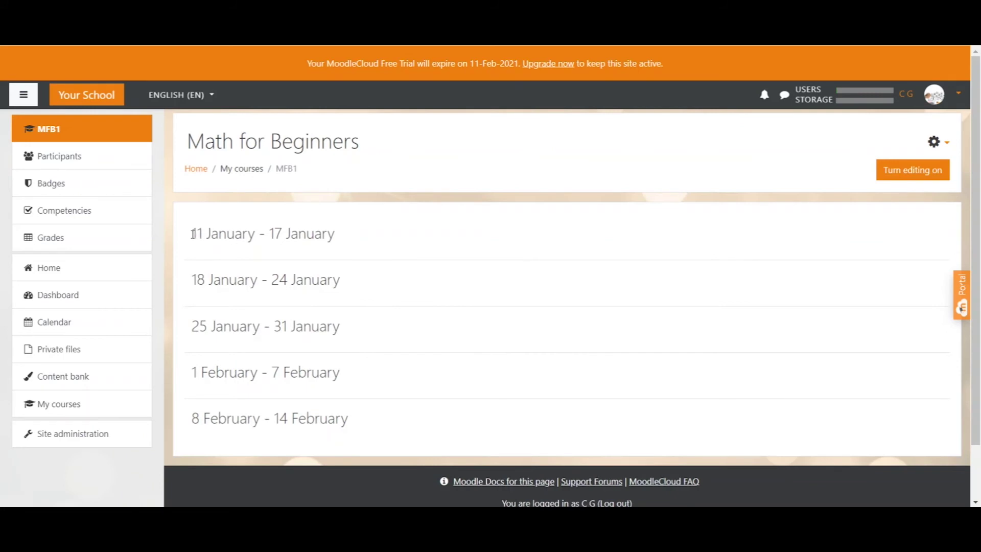
Highlight the first week heading, 11 January - 17 January, on the course page.
{"action": "left_click_drag", "start_coordinate": [192, 233], "coordinate": [337, 238]}
{"action": "left_click", "coordinate": [337, 238]}
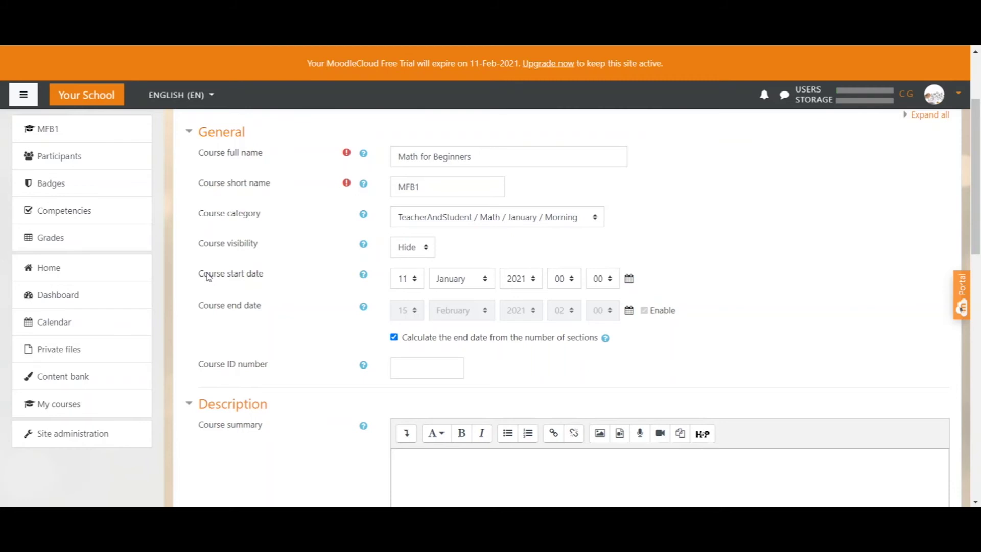
Keep 'Calculate the end date' checked with the manual end date disabled, then expand Course format.
{"action": "left_click", "coordinate": [208, 277]}
{"action": "left_click_drag", "start_coordinate": [205, 305], "coordinate": [247, 310]}
{"action": "left_click", "coordinate": [248, 311]}
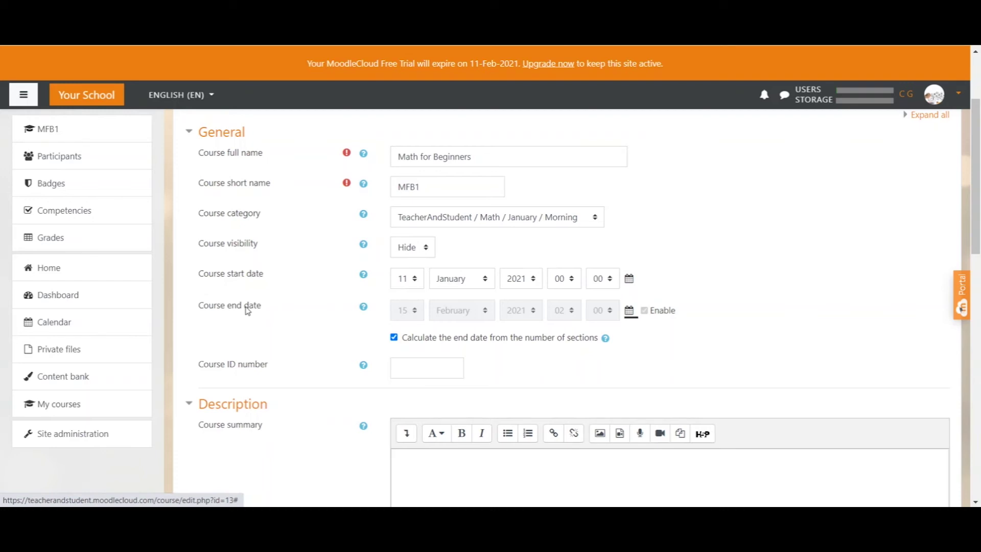
{"action": "left_click", "coordinate": [394, 337]}
{"action": "left_click", "coordinate": [646, 312]}
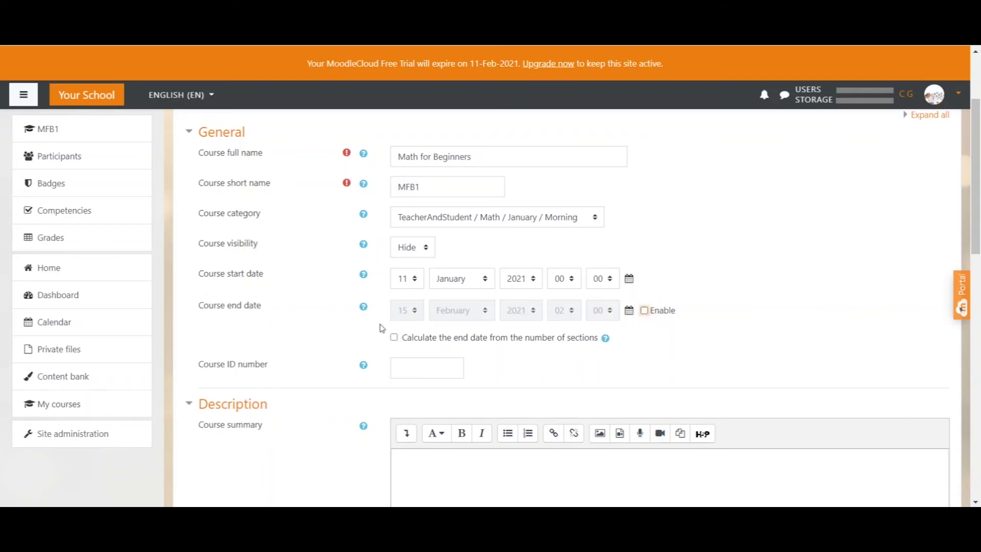
{"action": "left_click", "coordinate": [394, 337]}
{"action": "scroll", "coordinate": [351, 328], "scroll_direction": "down", "scroll_amount": 10}
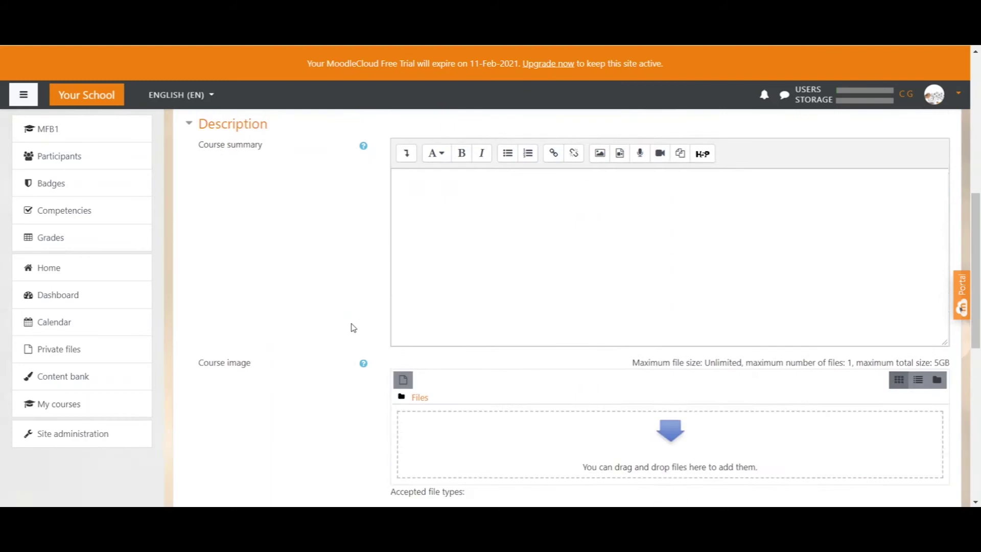
{"action": "left_click", "coordinate": [192, 286]}
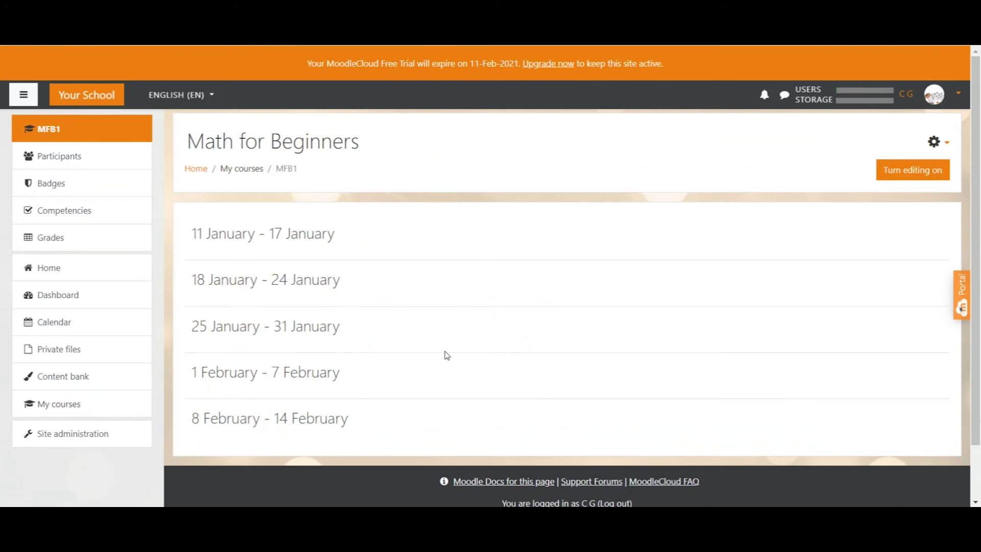
Turn on editing and add 2 weeks so the course runs through 28 February.
{"action": "left_click", "coordinate": [925, 174]}
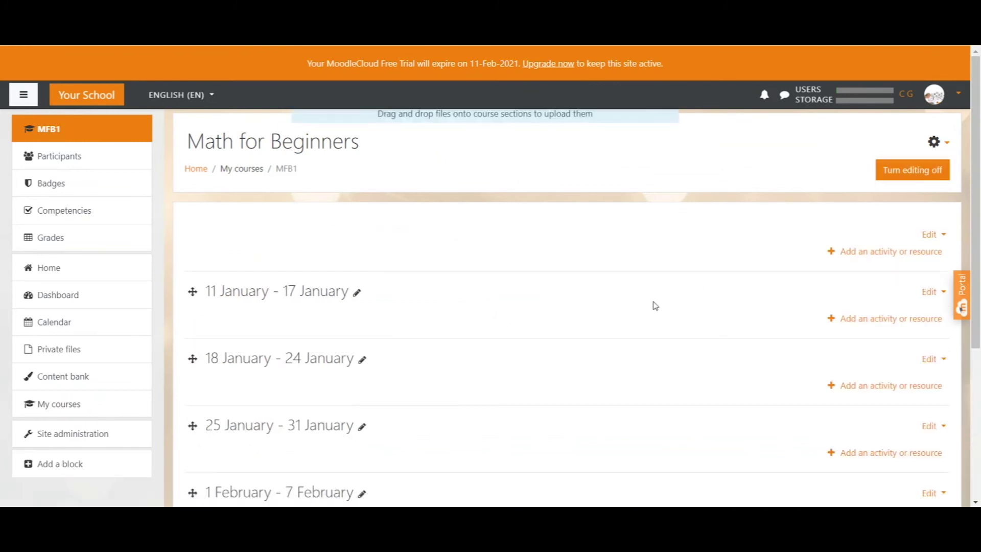
{"action": "scroll", "coordinate": [655, 305], "scroll_direction": "down", "scroll_amount": 3}
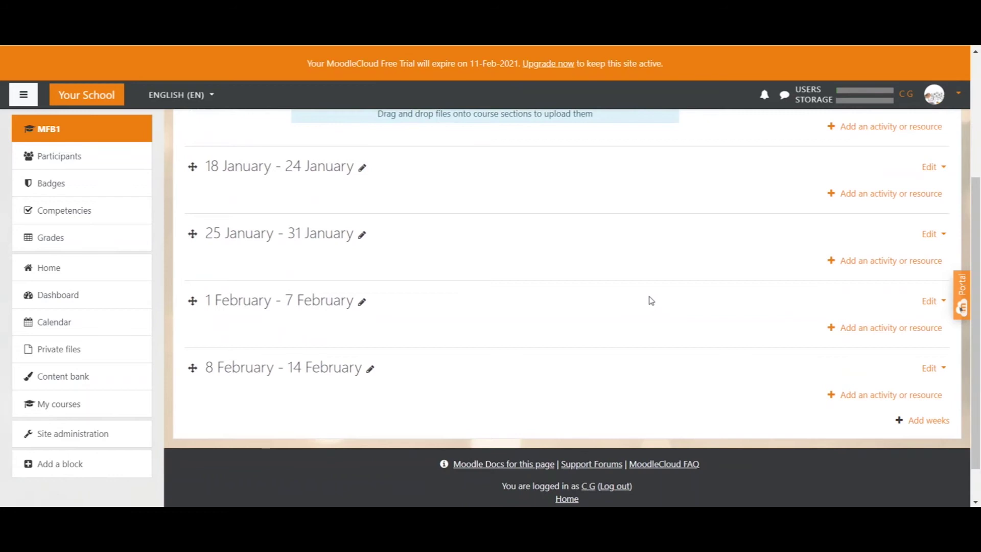
{"action": "left_click", "coordinate": [935, 426]}
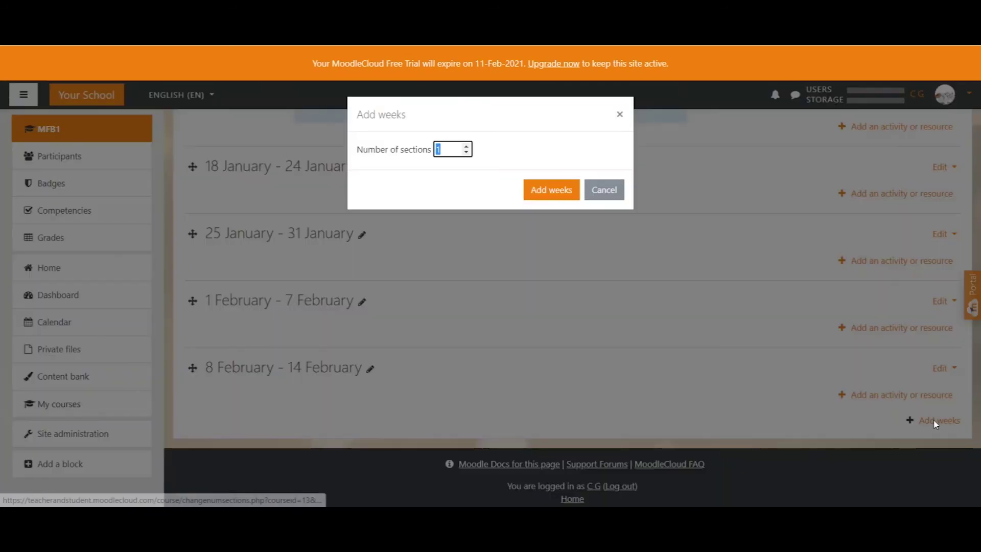
{"action": "left_click", "coordinate": [467, 146]}
{"action": "left_click", "coordinate": [536, 190]}
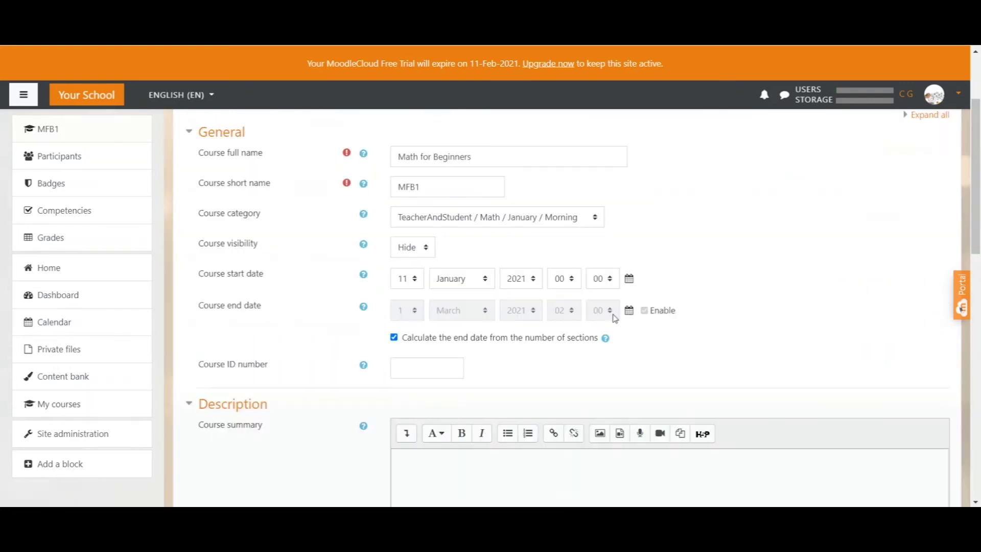
Move from the Course ID number field into the Course summary editor in the course settings.
{"action": "left_click_drag", "start_coordinate": [198, 364], "coordinate": [241, 362]}
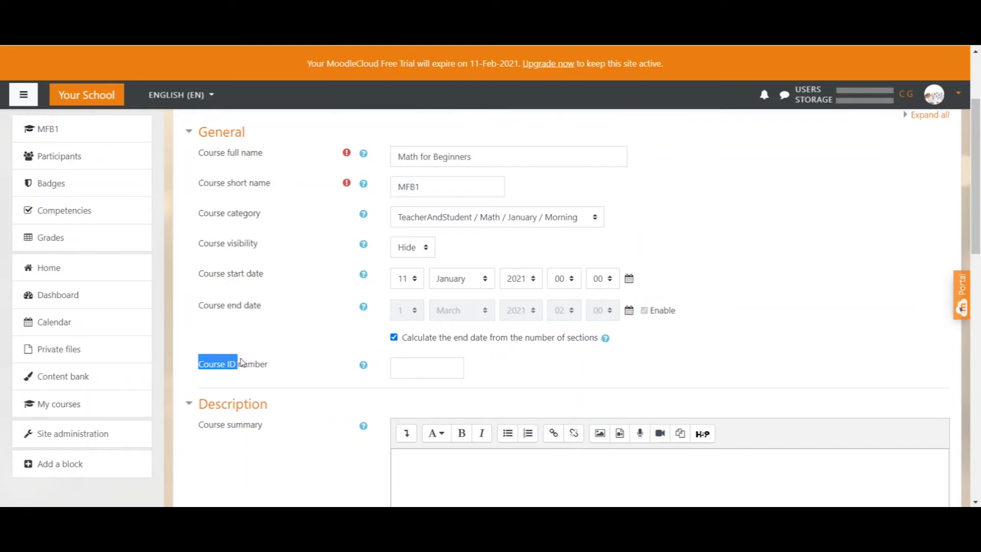
{"action": "key", "text": "Tab"}
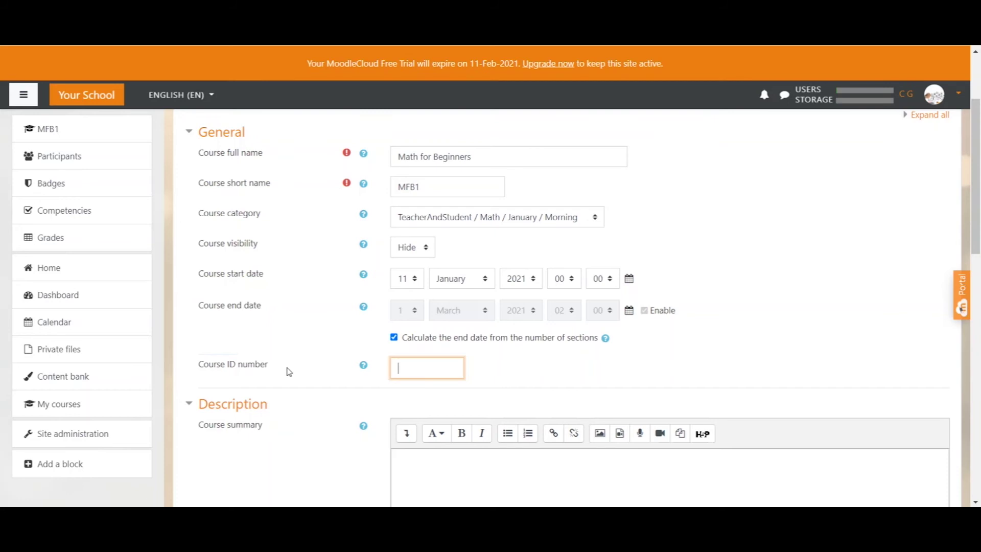
{"action": "key", "text": "Tab"}
{"action": "key", "text": "Tab"}
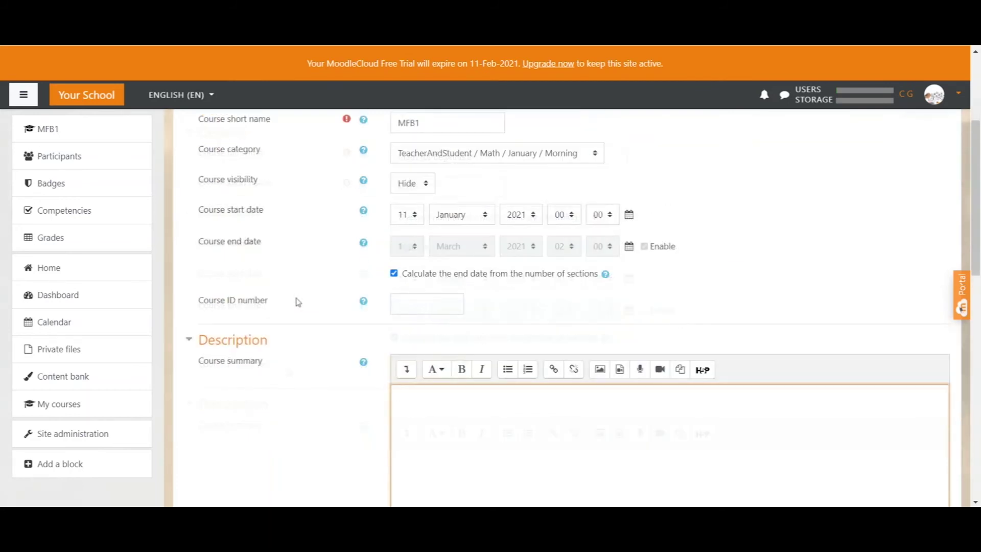
{"action": "scroll", "coordinate": [298, 302], "scroll_direction": "down", "scroll_amount": 1}
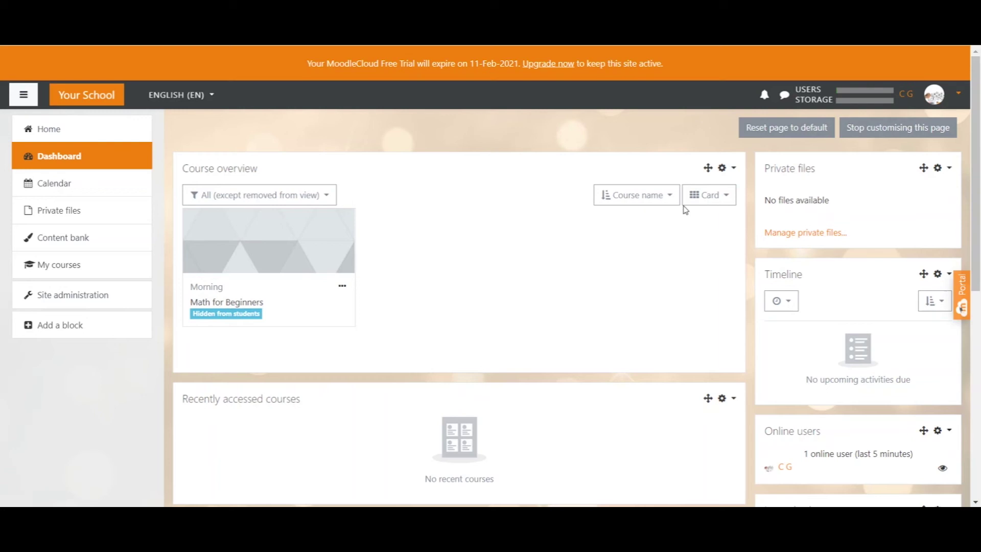
Switch the Dashboard course overview from Card view to Summary to reveal the course description.
{"action": "left_click", "coordinate": [725, 199]}
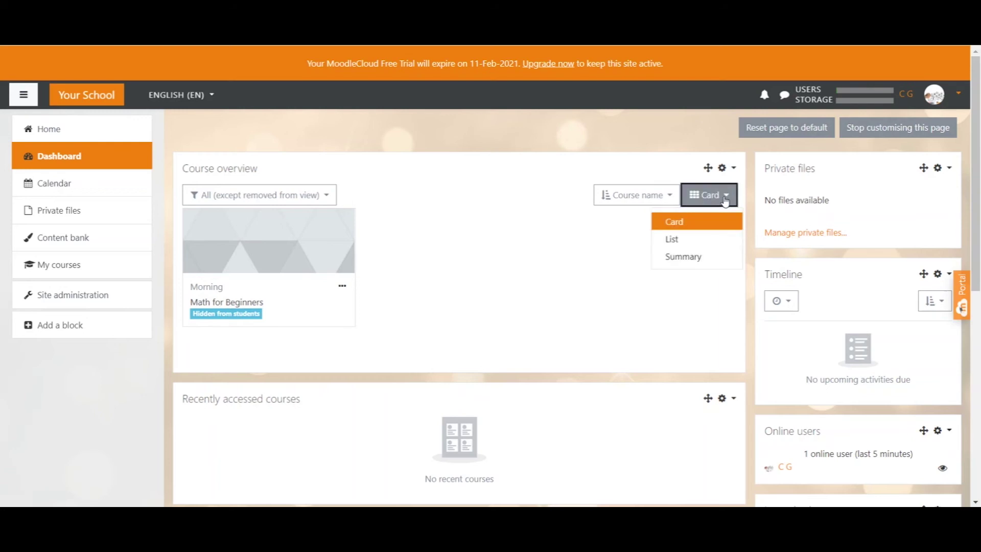
{"action": "left_click", "coordinate": [685, 258]}
{"action": "triple_click", "coordinate": [687, 263]}
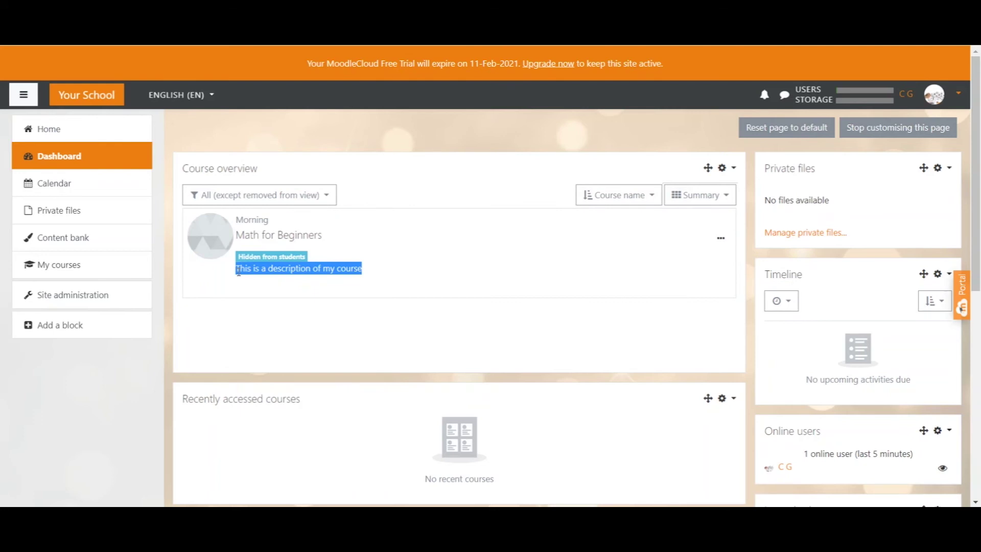
{"action": "left_click", "coordinate": [322, 286]}
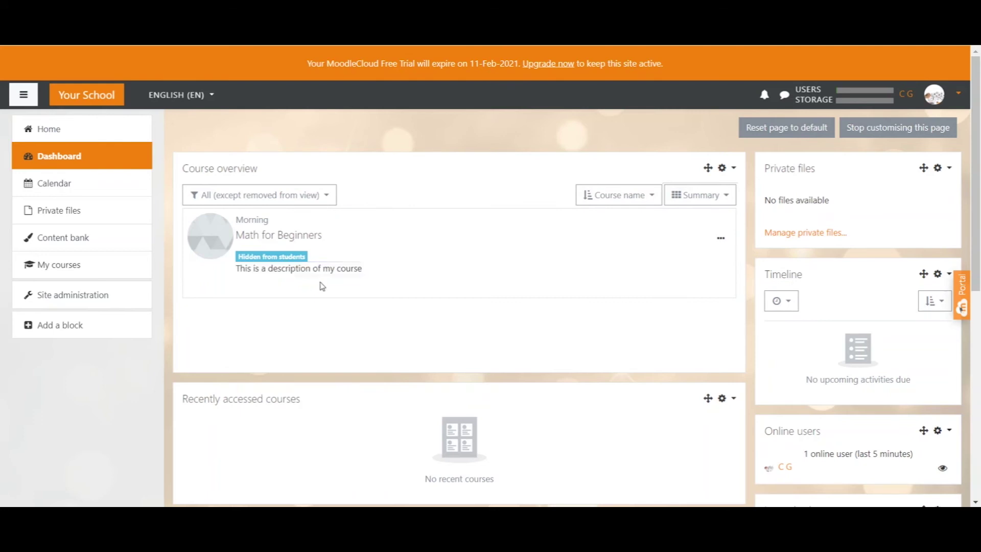
{"action": "scroll", "coordinate": [322, 286], "scroll_direction": "down", "scroll_amount": 4}
{"action": "scroll", "coordinate": [322, 286], "scroll_direction": "up", "scroll_amount": 4}
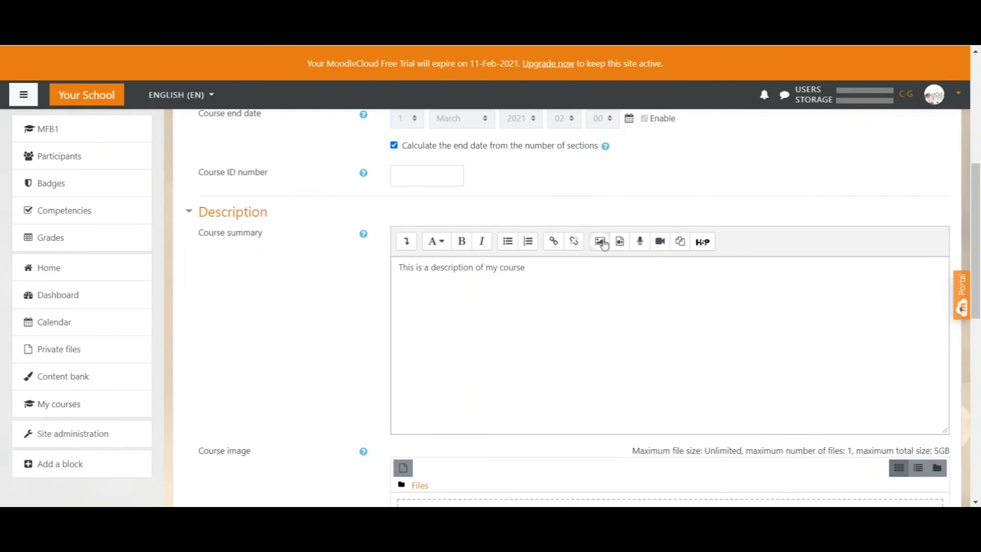
Close the Course image file picker without uploading, leaving the course image empty.
{"action": "scroll", "coordinate": [603, 240], "scroll_direction": "down", "scroll_amount": 1}
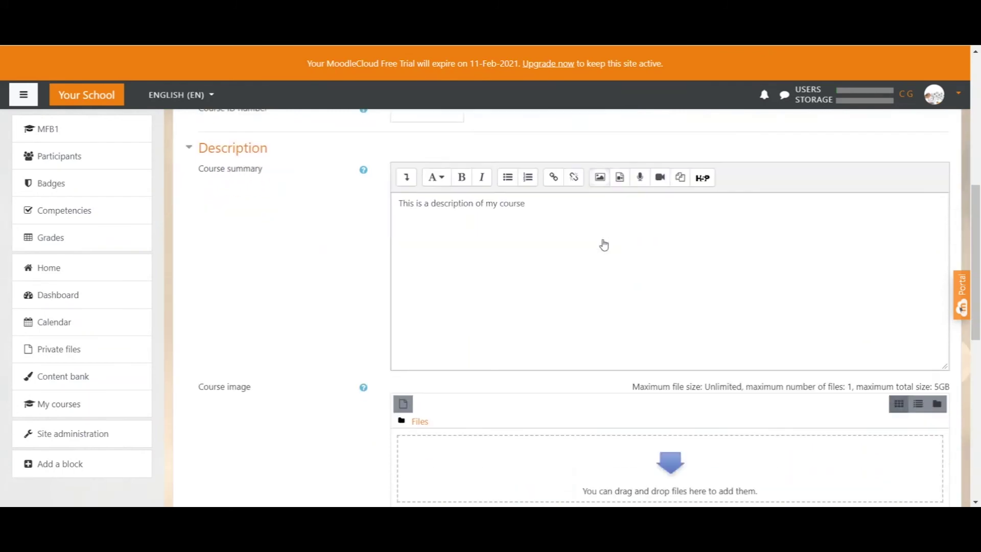
{"action": "scroll", "coordinate": [603, 239], "scroll_direction": "down", "scroll_amount": 1}
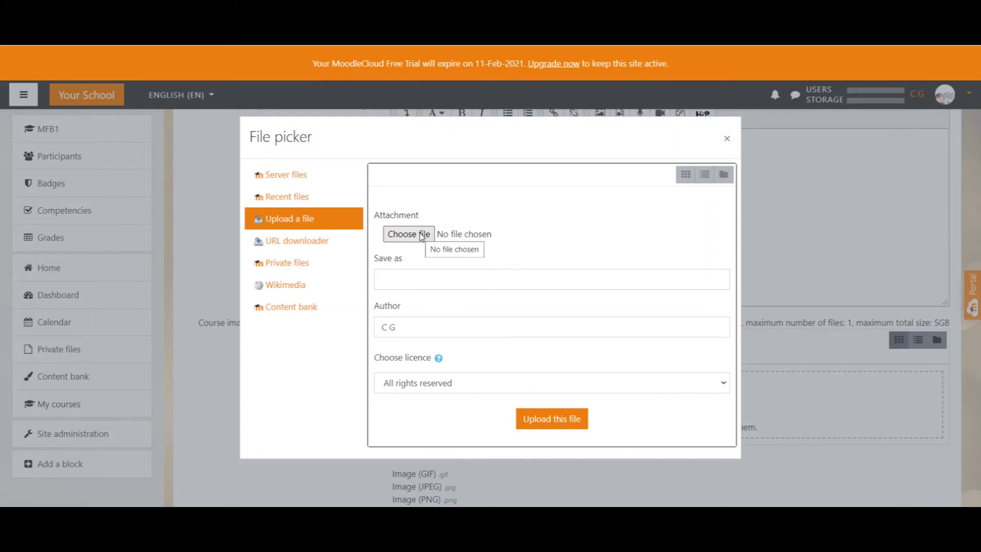
{"action": "left_click", "coordinate": [726, 140]}
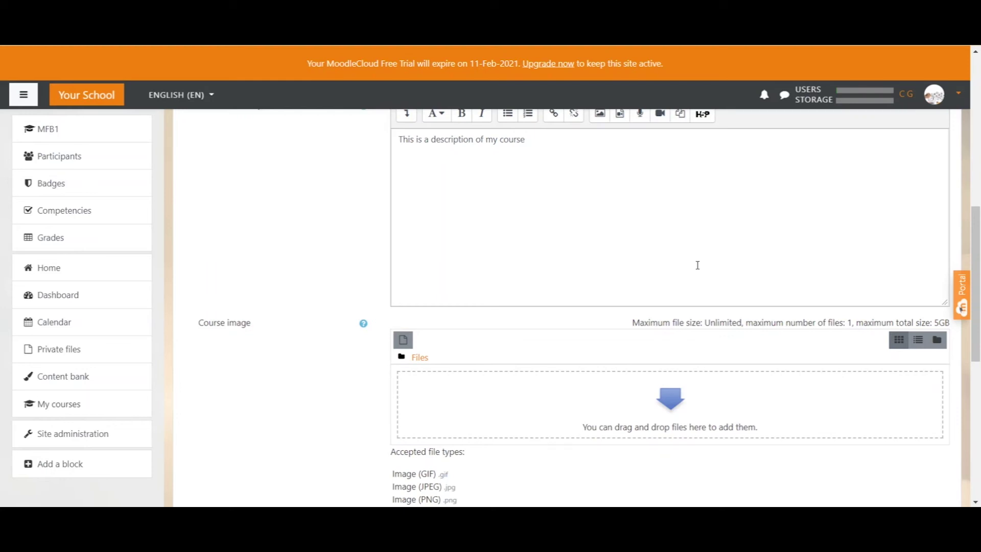
Expand the Course format section of the Math for Beginners settings.
{"action": "scroll", "coordinate": [328, 286], "scroll_direction": "down", "scroll_amount": 5}
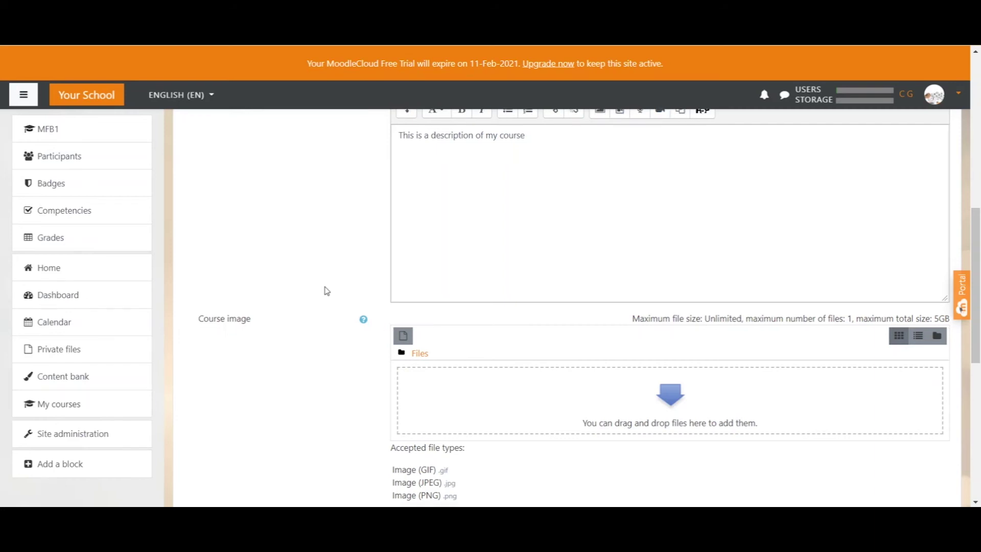
{"action": "scroll", "coordinate": [240, 267], "scroll_direction": "up", "scroll_amount": 1}
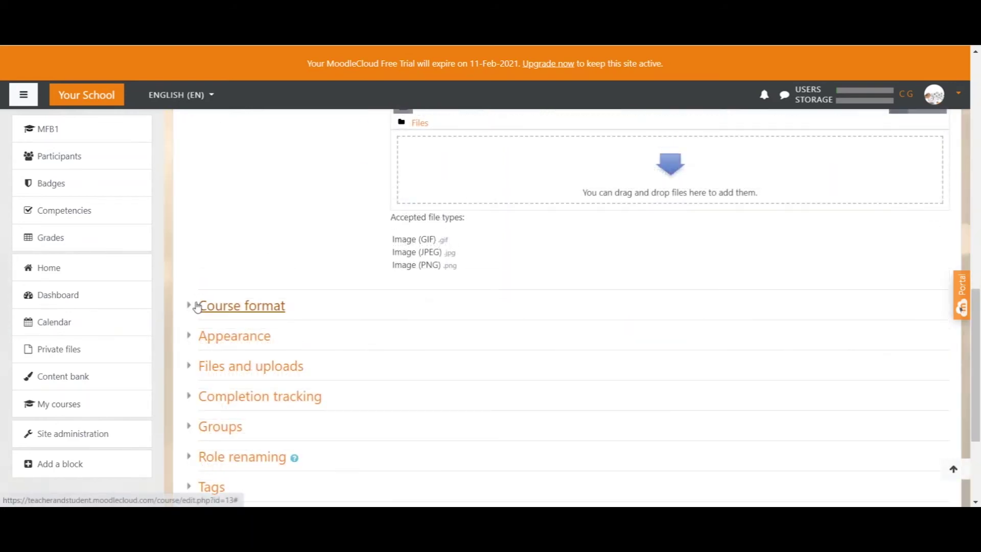
{"action": "left_click", "coordinate": [198, 307]}
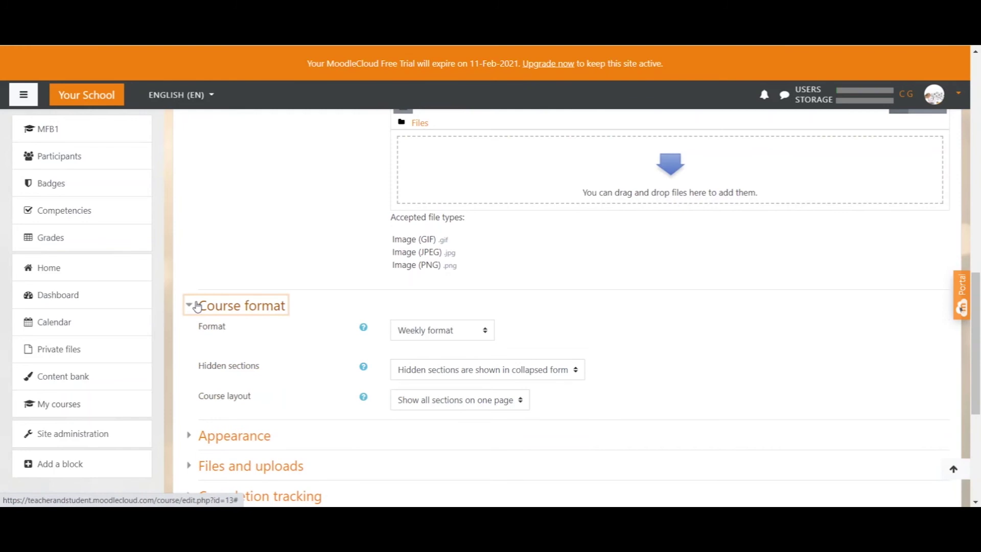
{"action": "scroll", "coordinate": [306, 358], "scroll_direction": "down", "scroll_amount": 1}
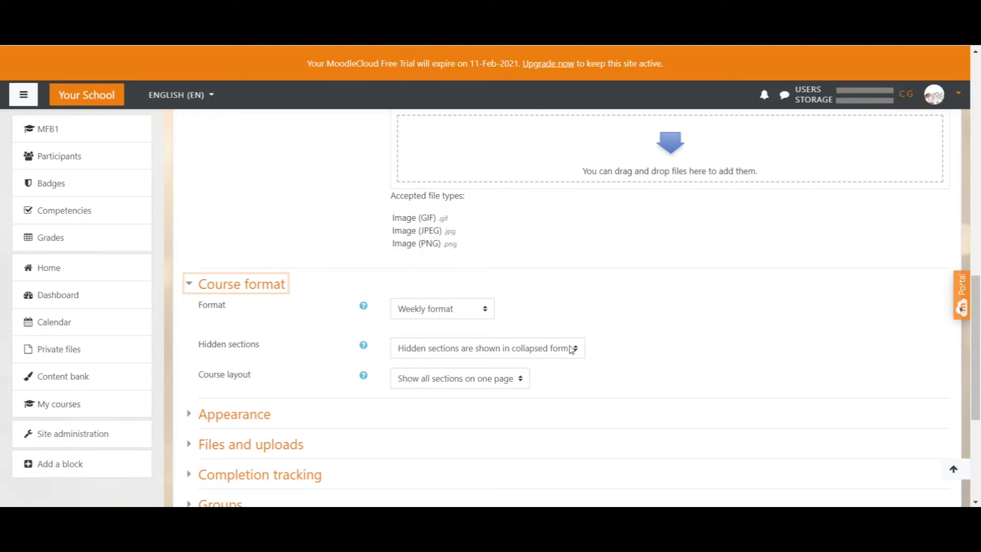
{"action": "left_click", "coordinate": [627, 332]}
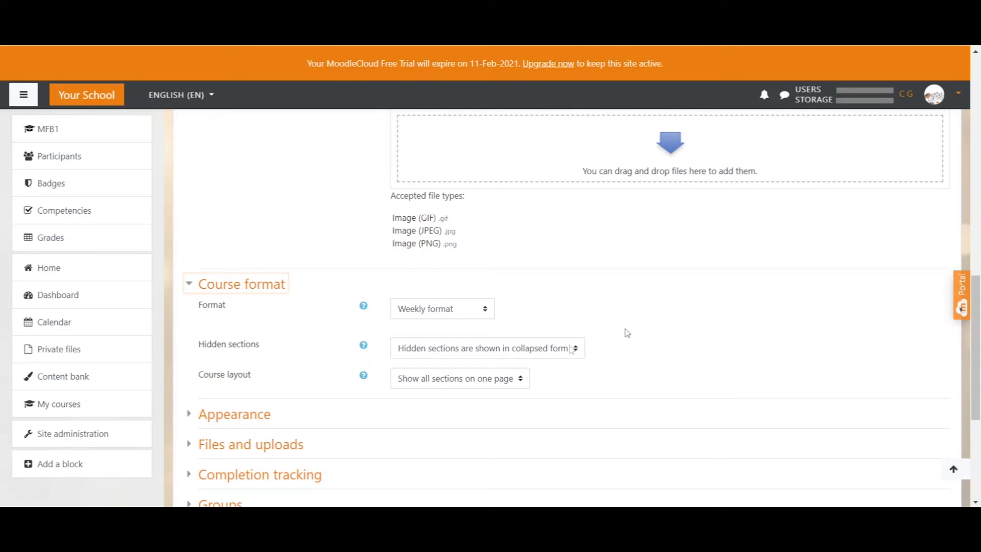
Keep hidden sections completely invisible and all sections on one page, then list the formats.
{"action": "left_click", "coordinate": [574, 352]}
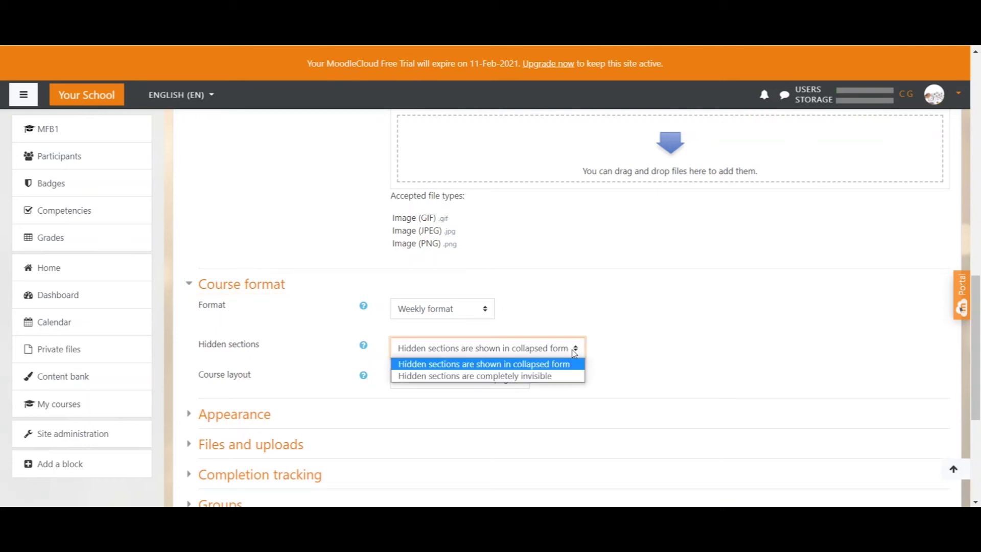
{"action": "left_click", "coordinate": [540, 377]}
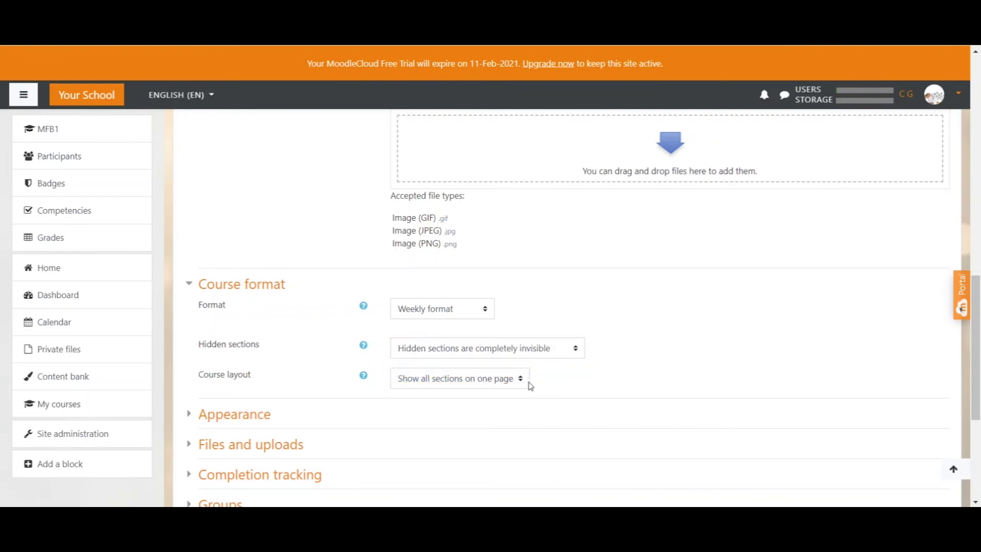
{"action": "left_click", "coordinate": [521, 382]}
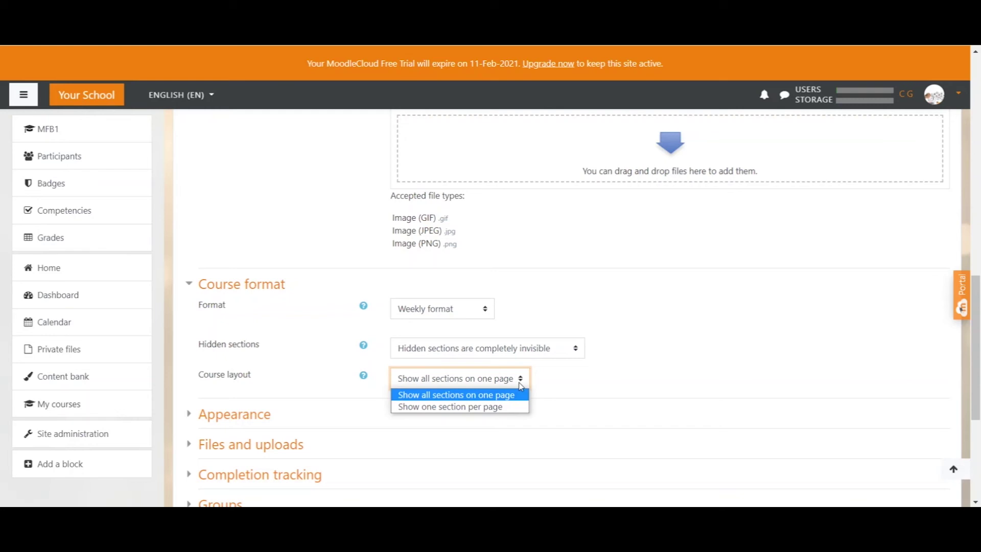
{"action": "left_click", "coordinate": [517, 397]}
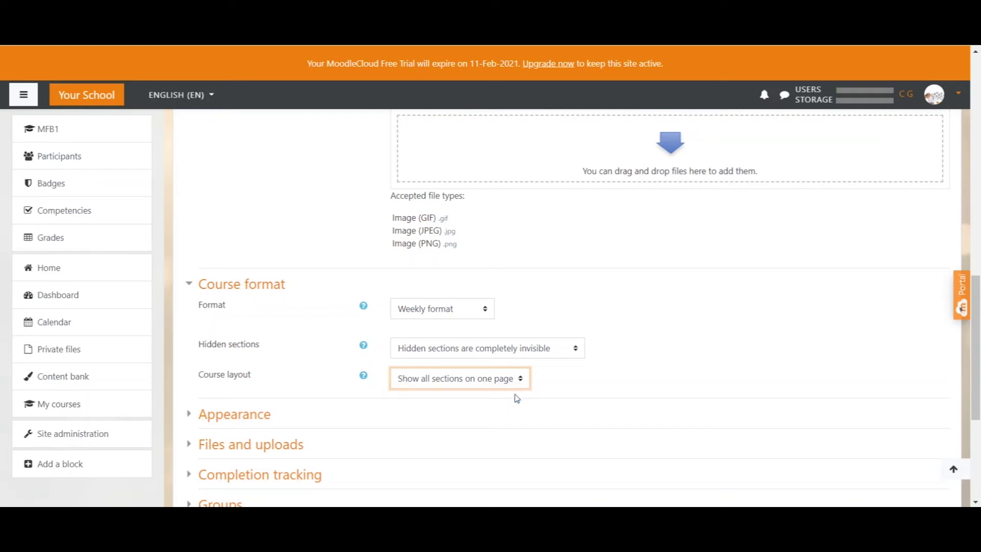
{"action": "left_click", "coordinate": [579, 390]}
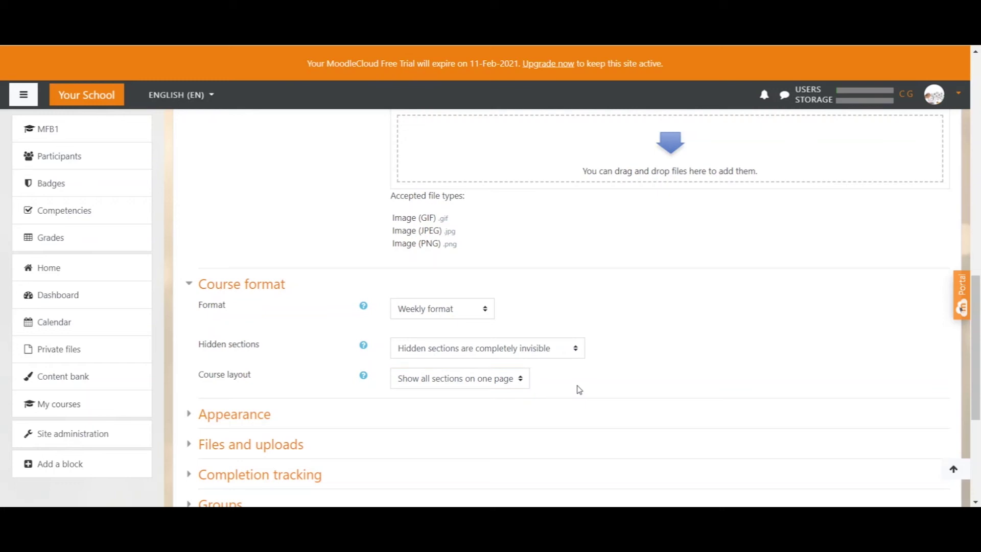
{"action": "left_click", "coordinate": [486, 314]}
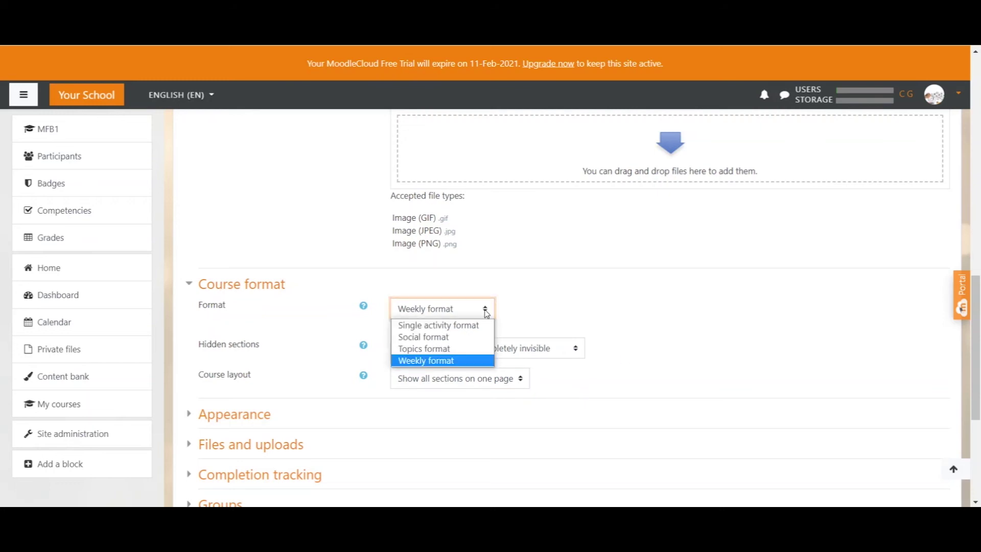
Switch the course to Topics format and turn editing off to view the Topic sections.
{"action": "left_click", "coordinate": [461, 350]}
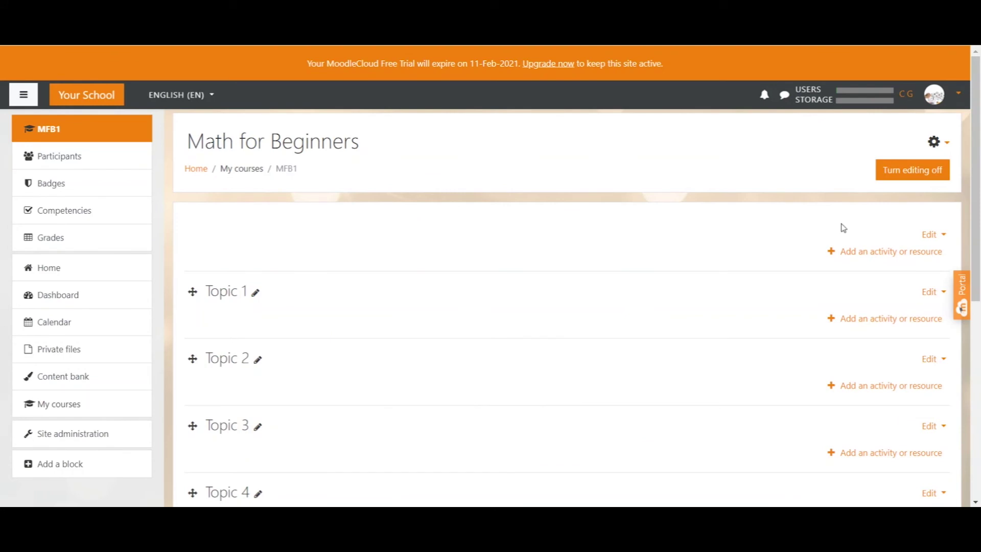
{"action": "left_click", "coordinate": [915, 176]}
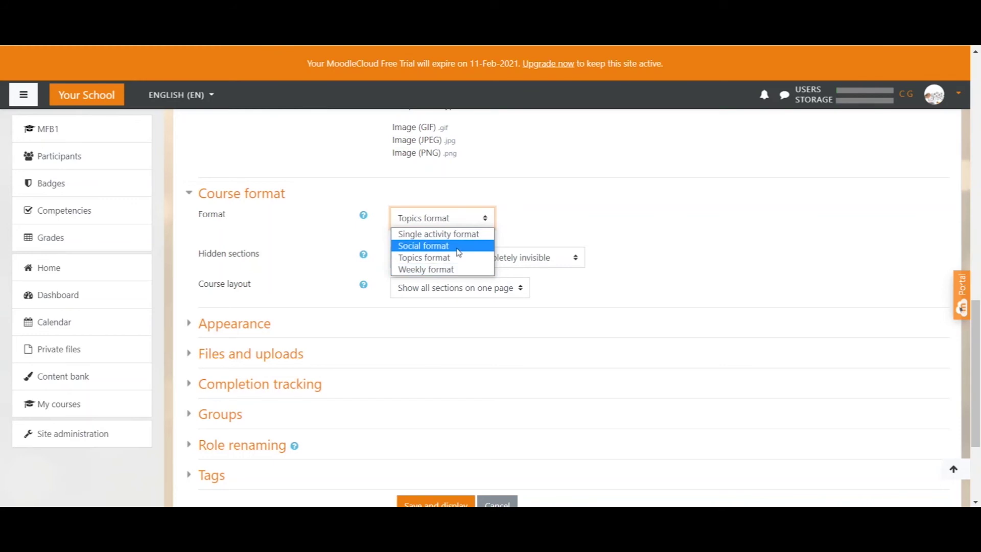
Try Social format, then Single activity with Lesson type, then select Weekly format again.
{"action": "left_click", "coordinate": [458, 247]}
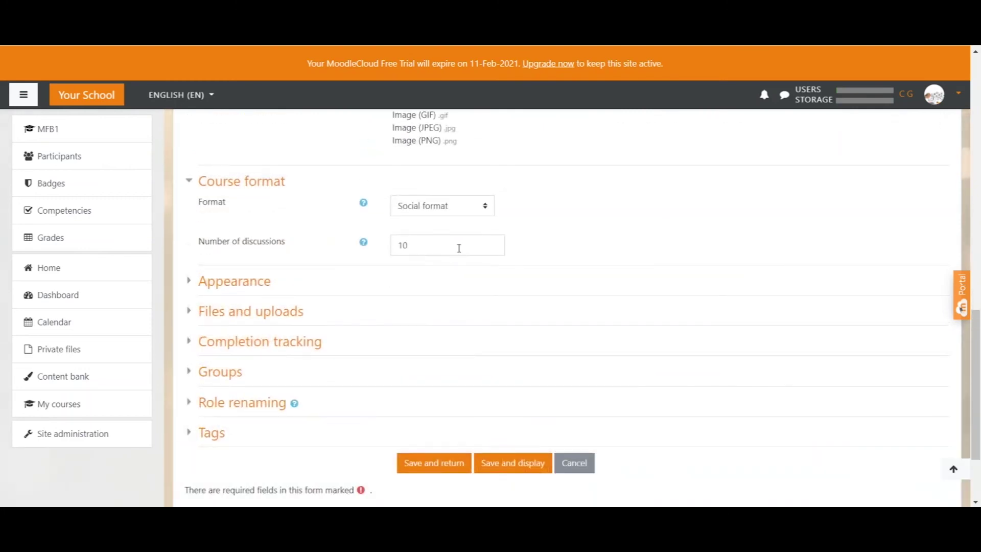
{"action": "left_click", "coordinate": [486, 212]}
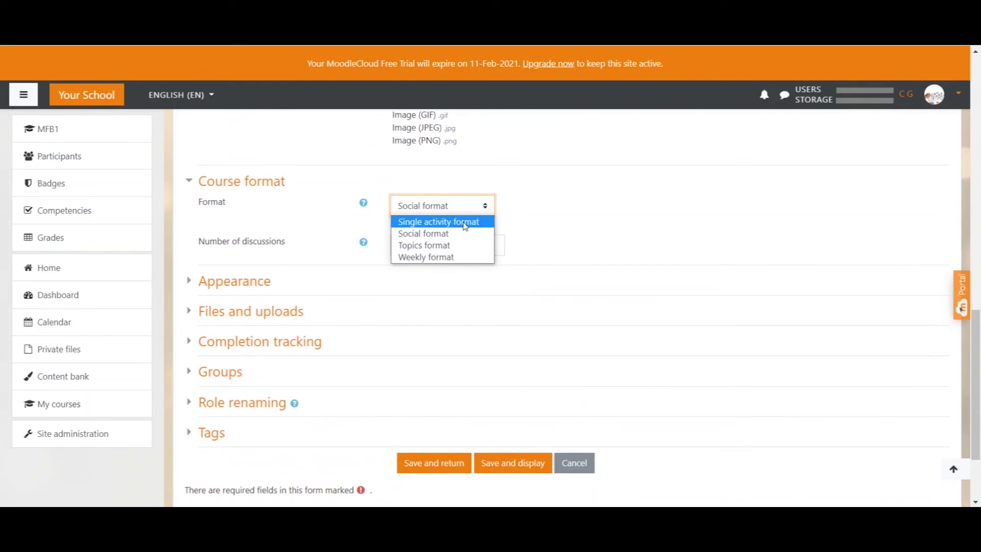
{"action": "left_click", "coordinate": [465, 221]}
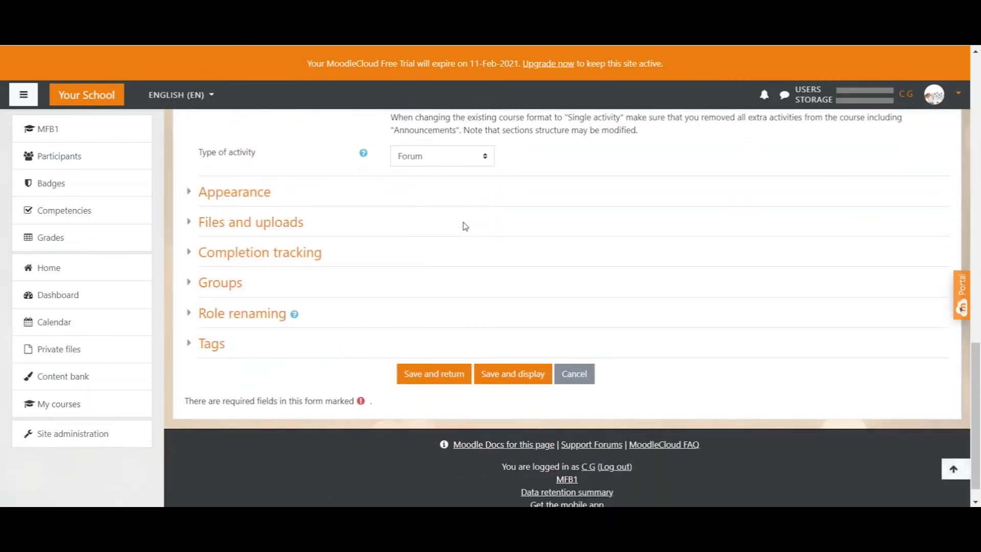
{"action": "scroll", "coordinate": [465, 226], "scroll_direction": "up", "scroll_amount": 4}
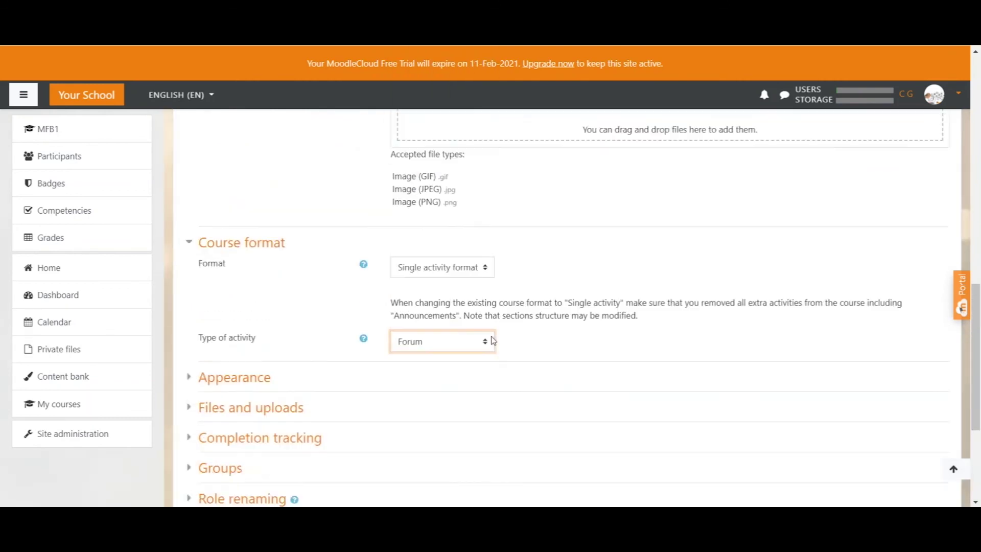
{"action": "left_click", "coordinate": [487, 348]}
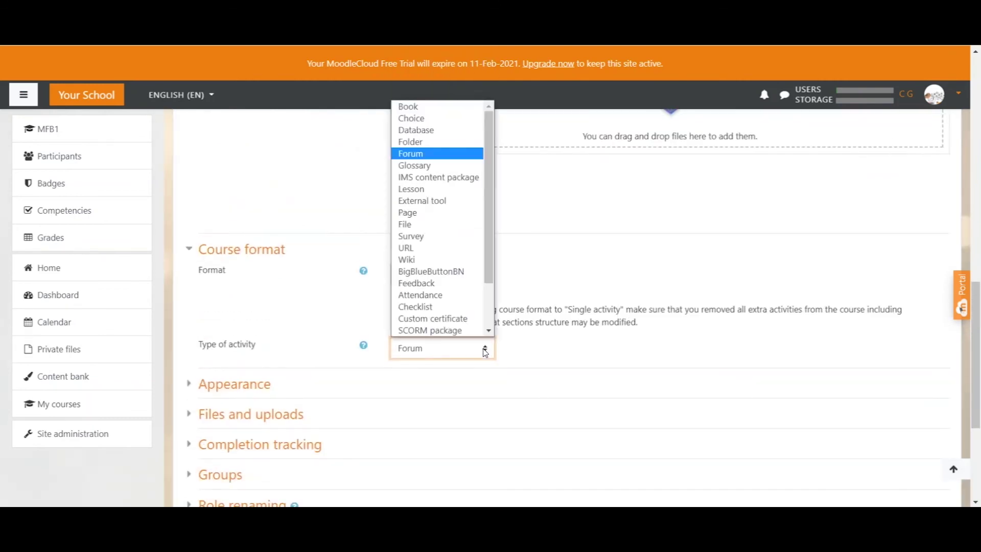
{"action": "scroll", "coordinate": [448, 330], "scroll_direction": "down", "scroll_amount": 1}
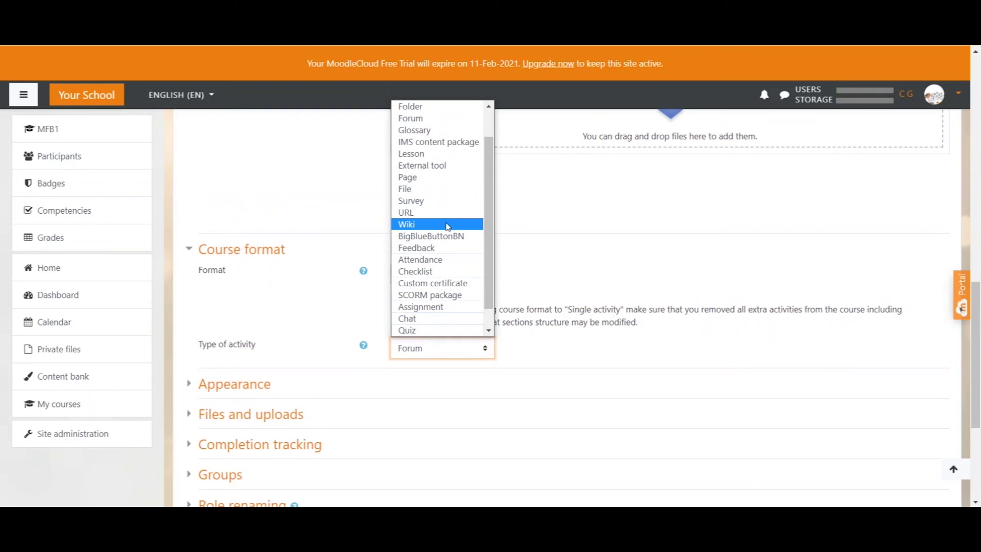
{"action": "left_click", "coordinate": [445, 154]}
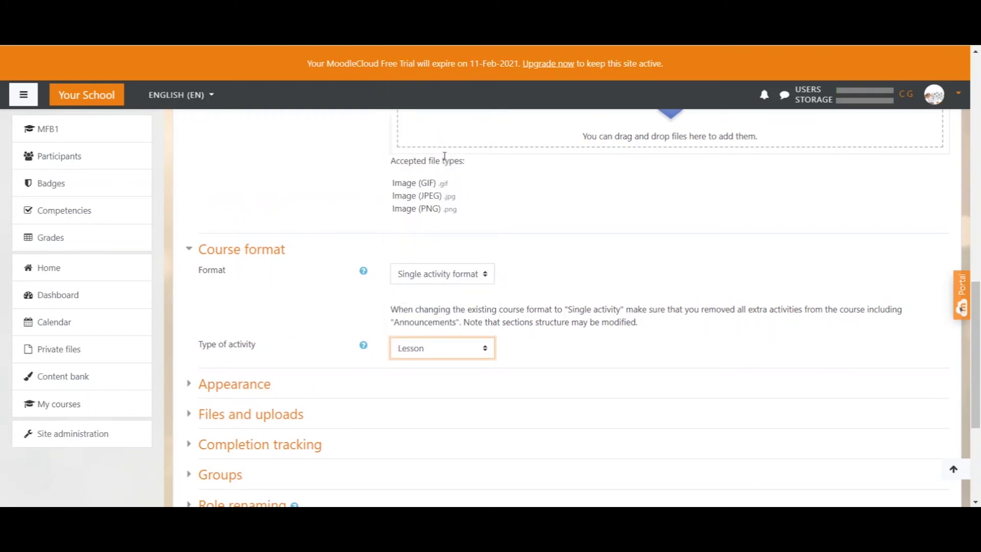
{"action": "left_click", "coordinate": [485, 274]}
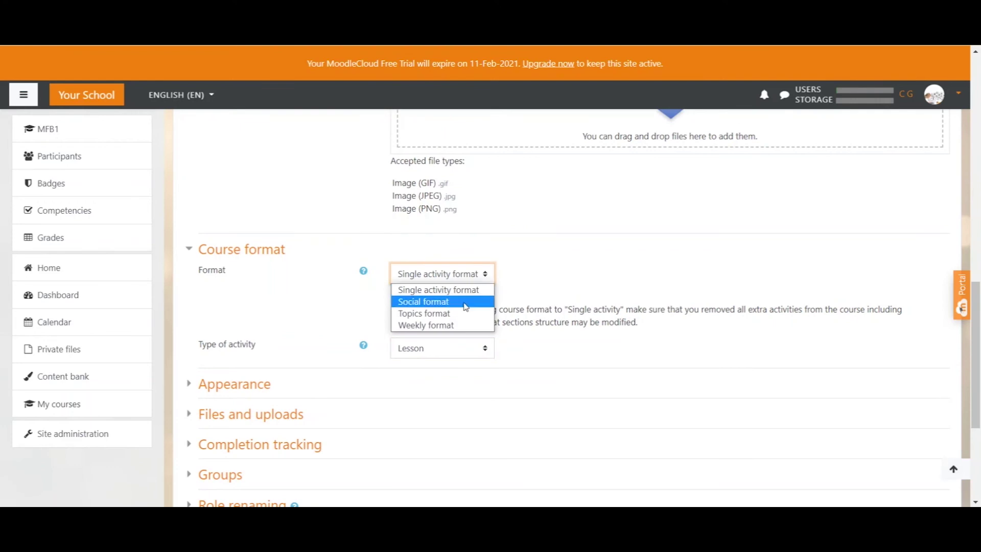
{"action": "left_click", "coordinate": [453, 325]}
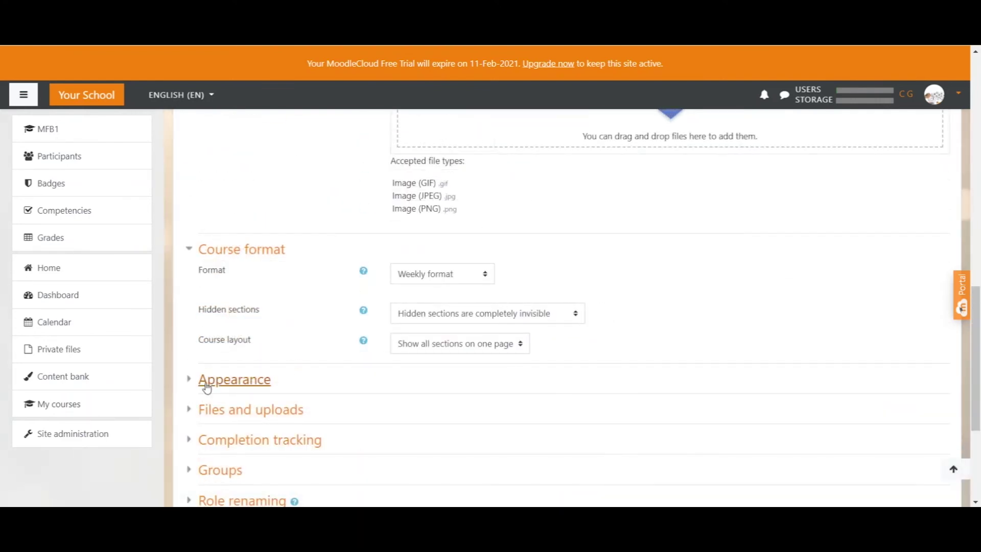
Expand the Appearance section and inspect the Number of announcements setting.
{"action": "left_click", "coordinate": [193, 387]}
{"action": "scroll", "coordinate": [363, 351], "scroll_direction": "down", "scroll_amount": 3}
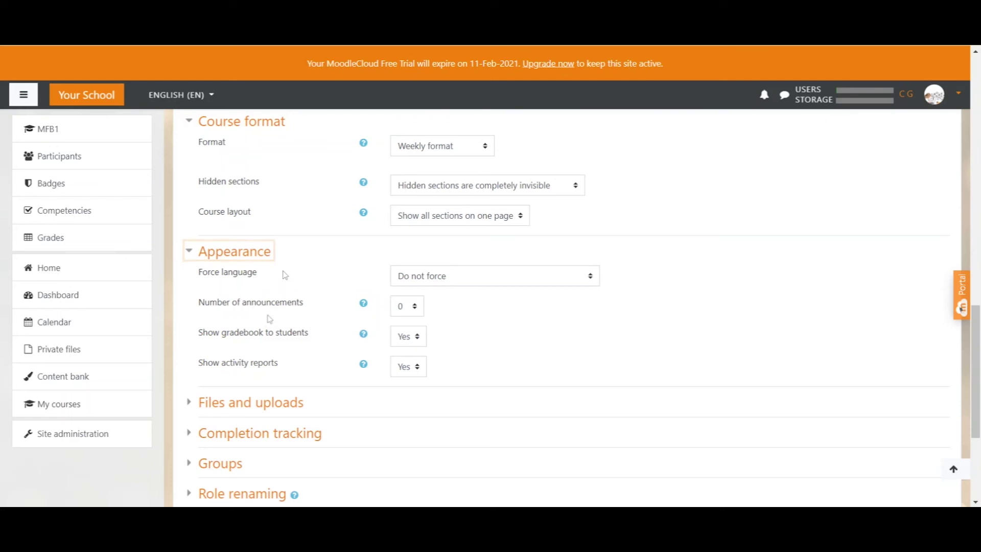
{"action": "left_click_drag", "start_coordinate": [200, 307], "coordinate": [303, 315]}
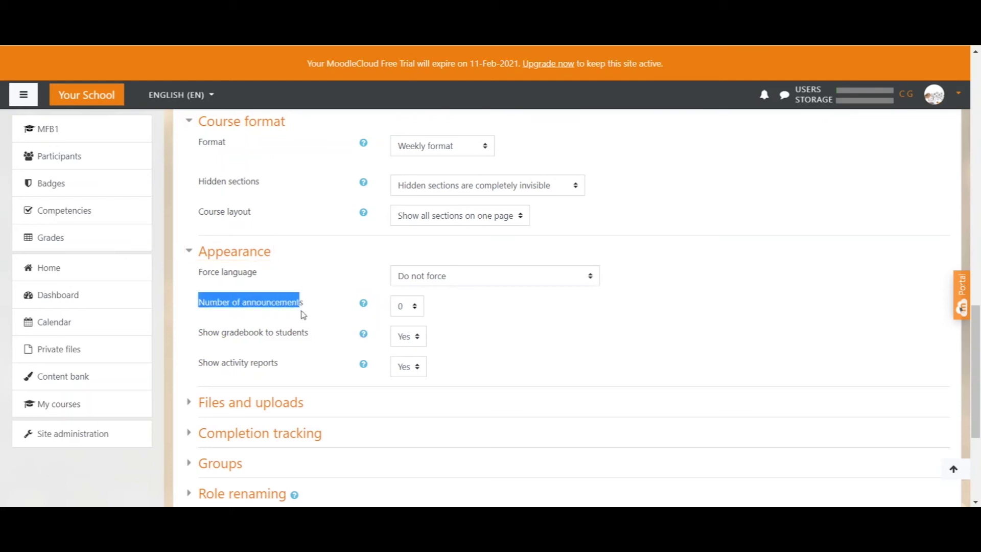
{"action": "left_click", "coordinate": [303, 315]}
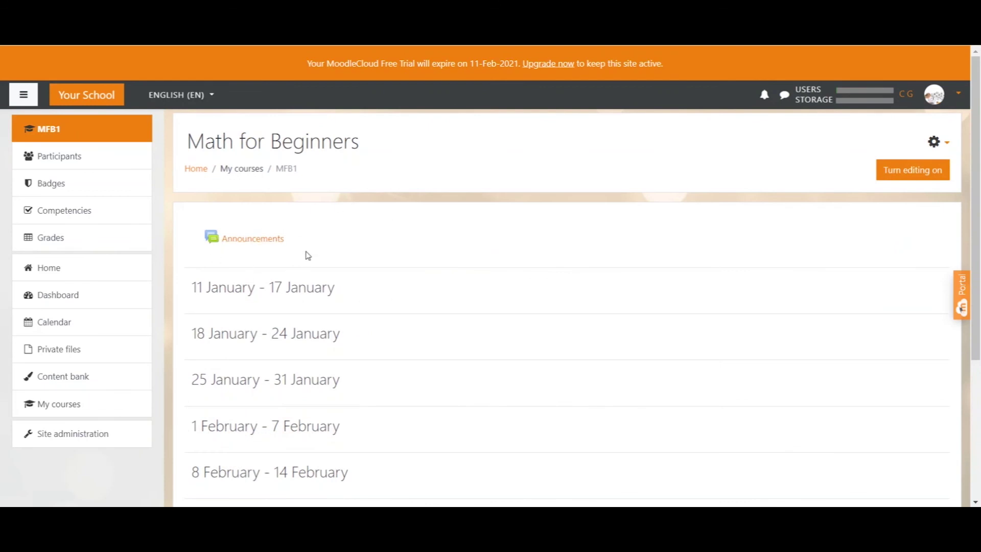
Turn on editing and add a Latest announcements block to the course page.
{"action": "left_click", "coordinate": [915, 175]}
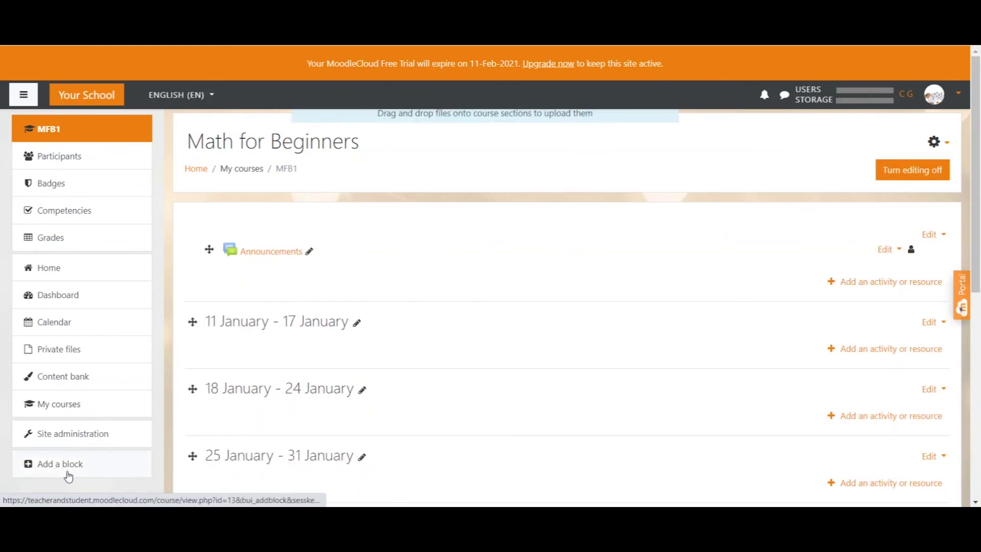
{"action": "left_click", "coordinate": [68, 466]}
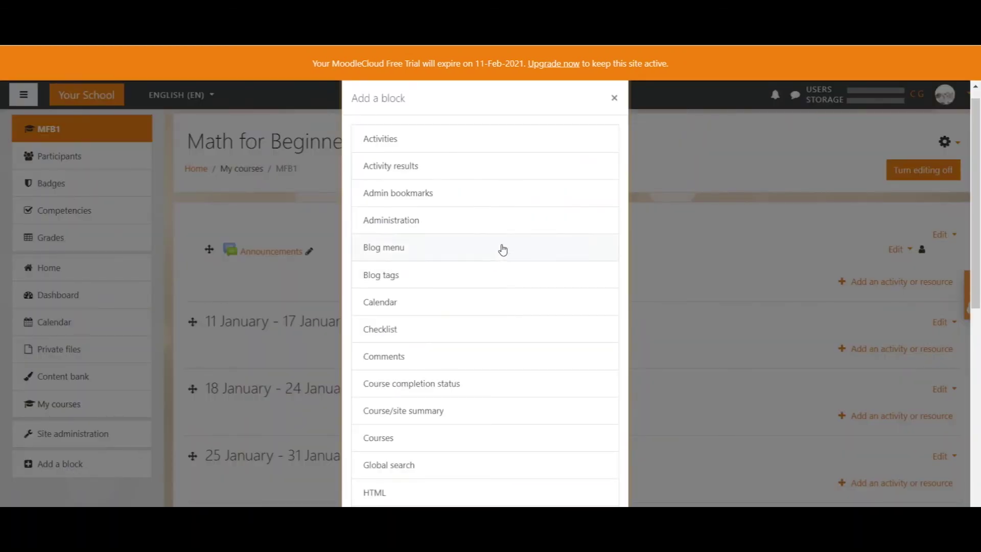
{"action": "scroll", "coordinate": [501, 248], "scroll_direction": "down", "scroll_amount": 5}
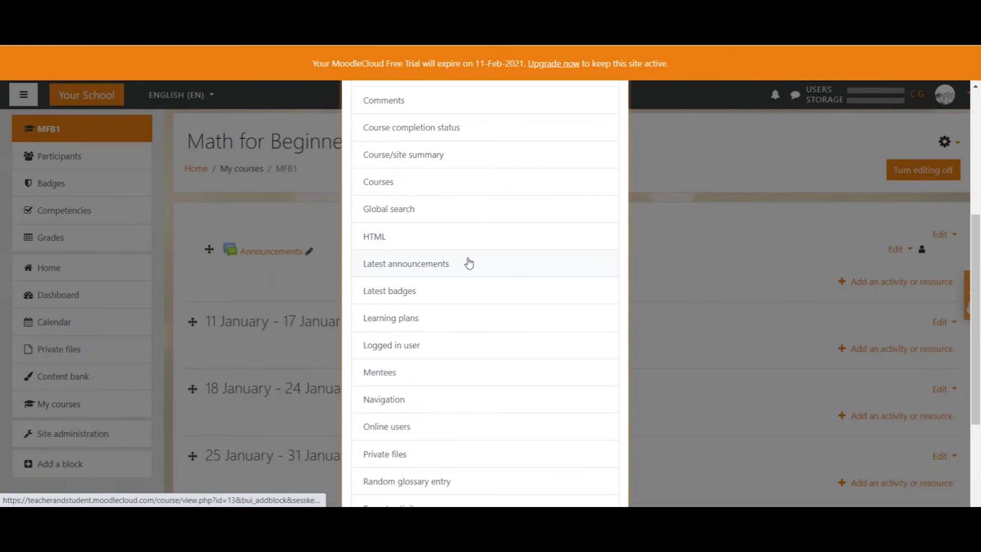
{"action": "left_click", "coordinate": [414, 265]}
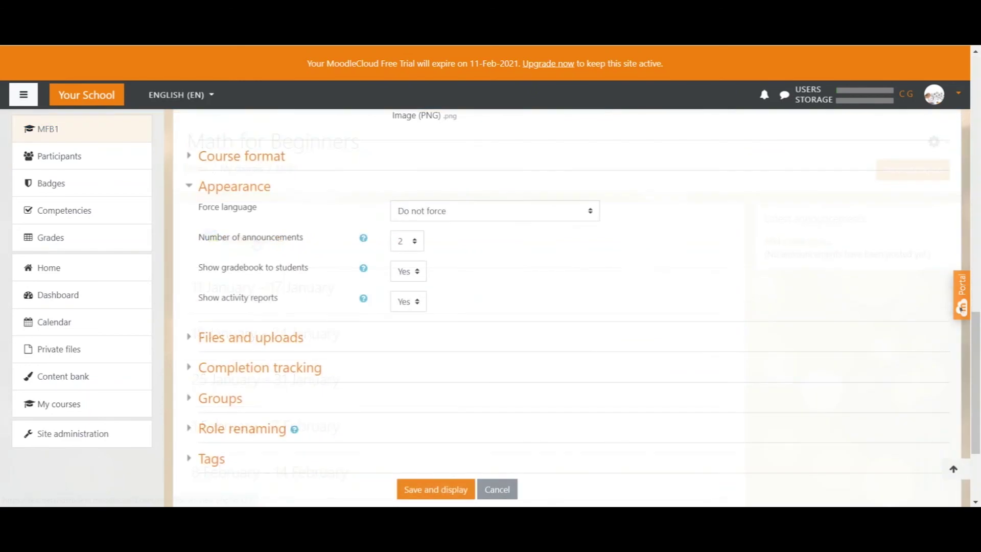
Set Number of announcements to 0 and Show activity reports to No in Appearance.
{"action": "left_click", "coordinate": [420, 244]}
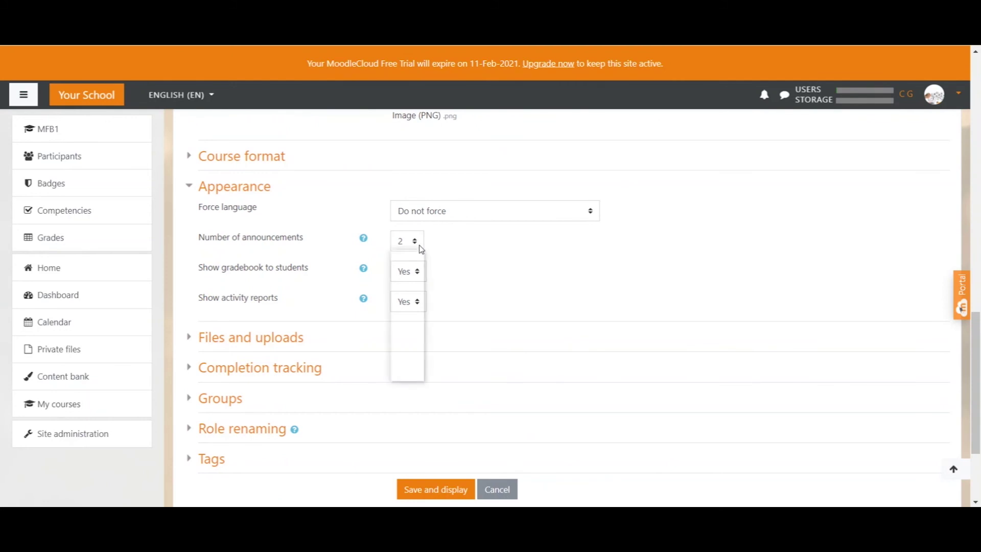
{"action": "left_click", "coordinate": [415, 257]}
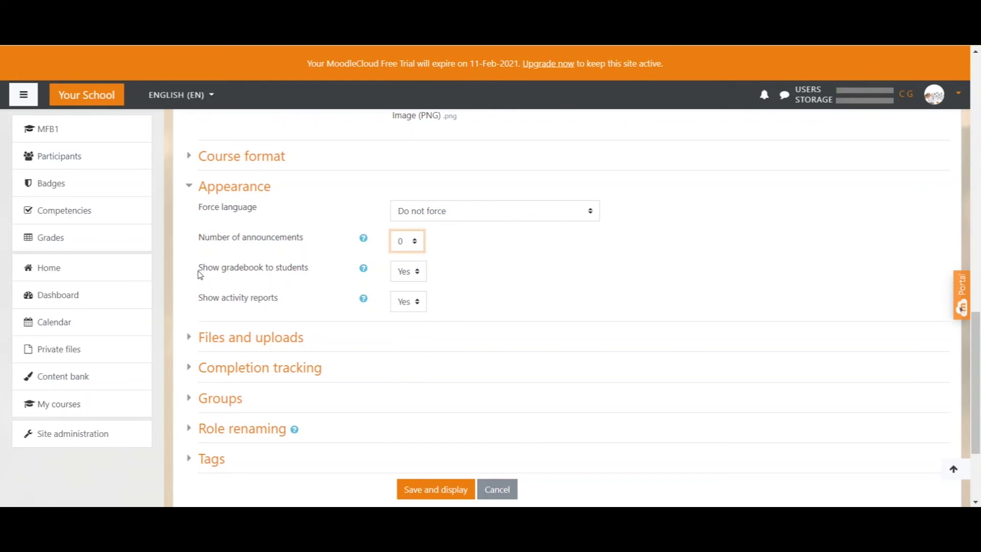
{"action": "left_click_drag", "start_coordinate": [199, 272], "coordinate": [296, 271]}
{"action": "left_click", "coordinate": [302, 270]}
{"action": "left_click_drag", "start_coordinate": [200, 304], "coordinate": [257, 305]}
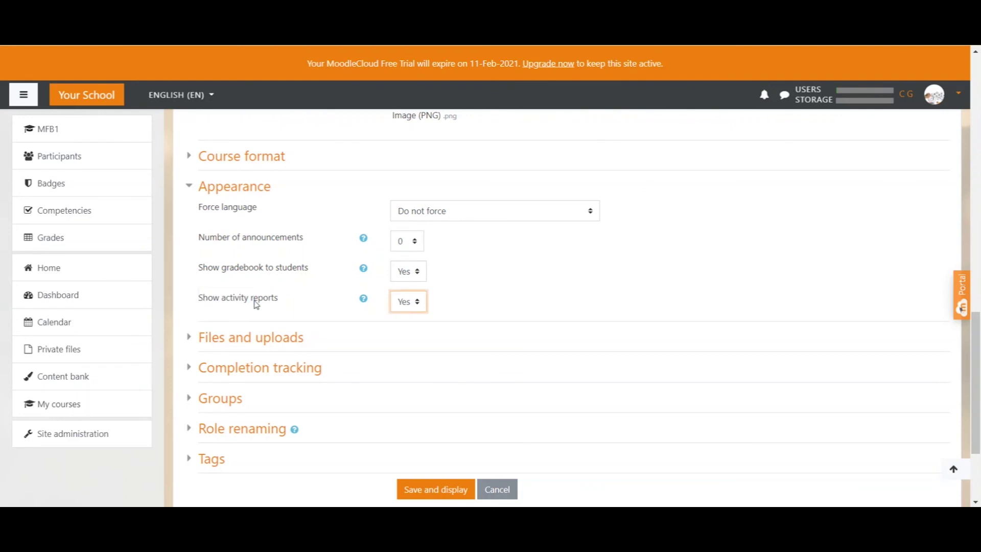
{"action": "left_click", "coordinate": [413, 302]}
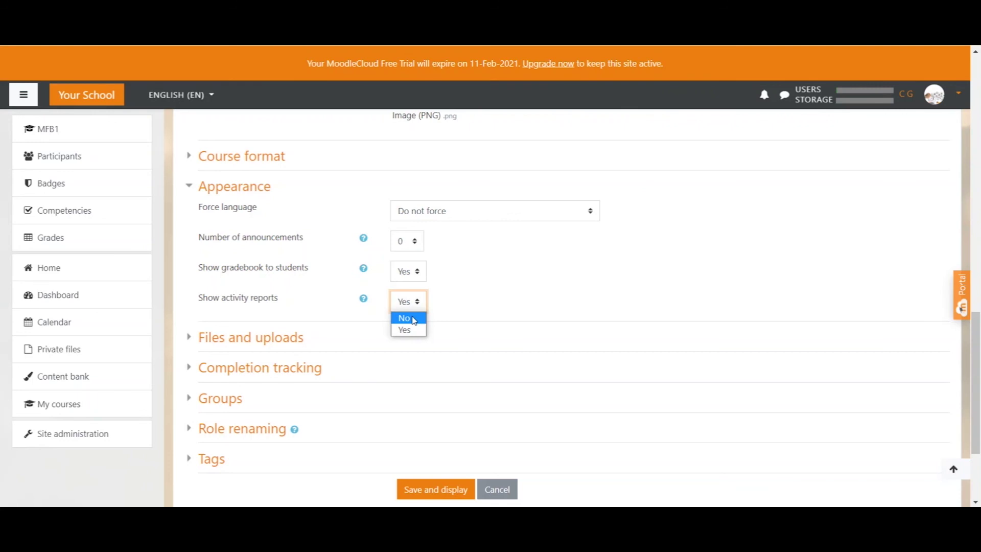
{"action": "left_click", "coordinate": [415, 319]}
{"action": "scroll", "coordinate": [358, 307], "scroll_direction": "down", "scroll_amount": 2}
Expand Files and uploads to reveal the 500KB maximum upload size, glancing at user and storage quotas.
{"action": "left_click", "coordinate": [197, 277]}
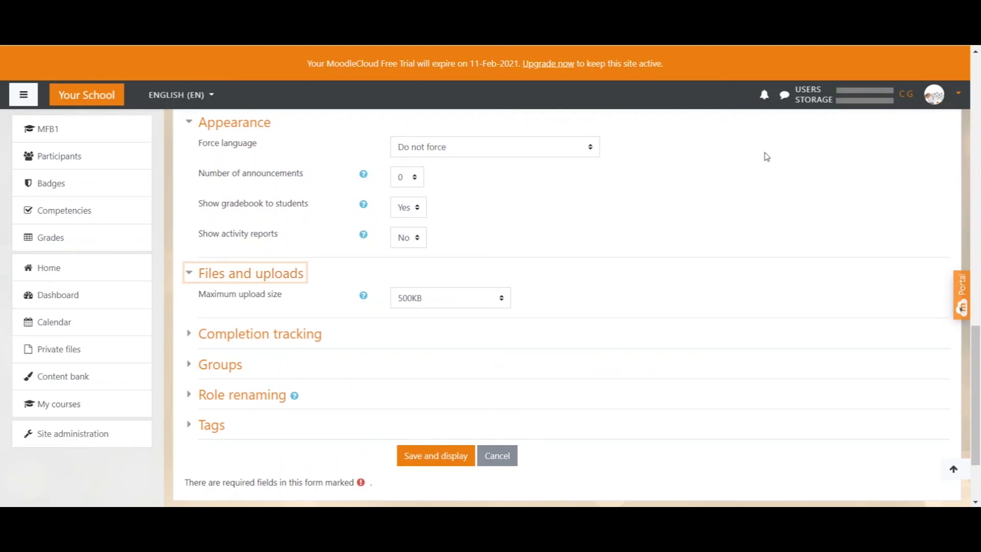
{"action": "left_click", "coordinate": [816, 95]}
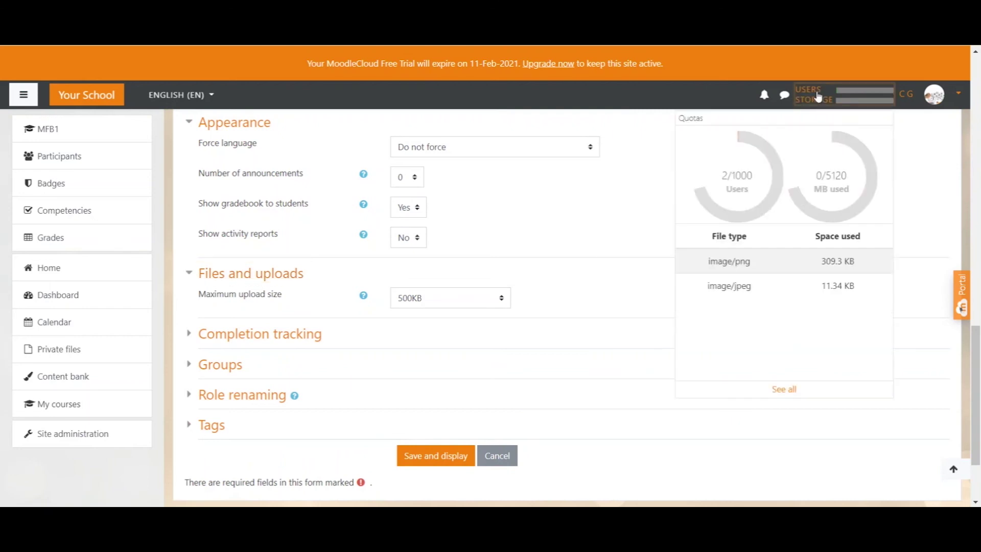
{"action": "left_click", "coordinate": [642, 236]}
{"action": "scroll", "coordinate": [640, 236], "scroll_direction": "down", "scroll_amount": 2}
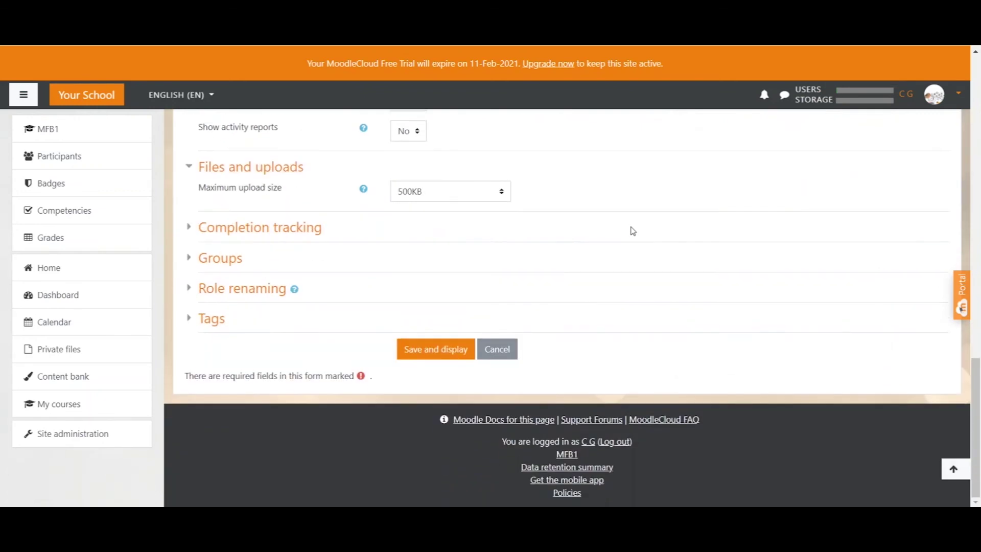
Expand Completion tracking to confirm Enable completion tracking is set to Yes.
{"action": "left_click", "coordinate": [216, 234]}
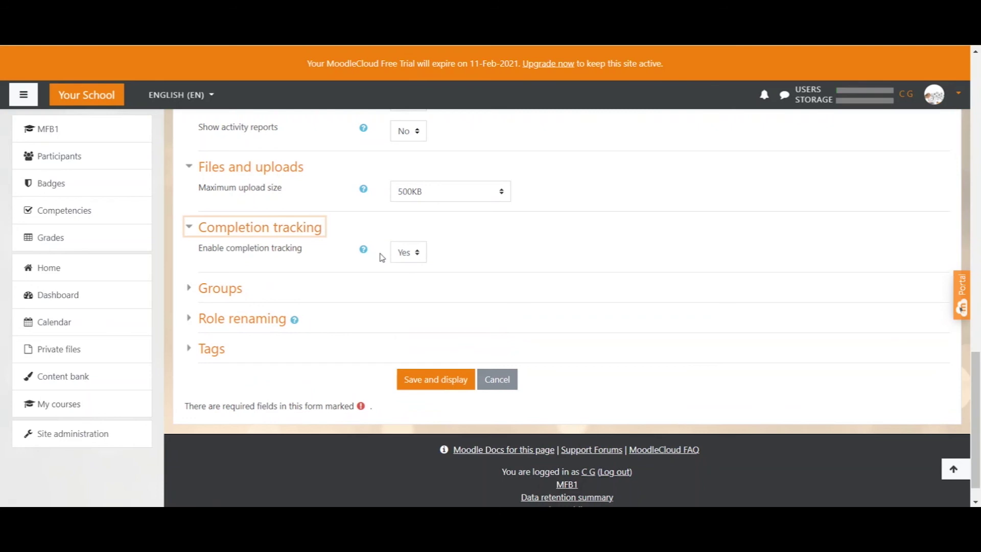
{"action": "scroll", "coordinate": [380, 257], "scroll_direction": "down", "scroll_amount": 1}
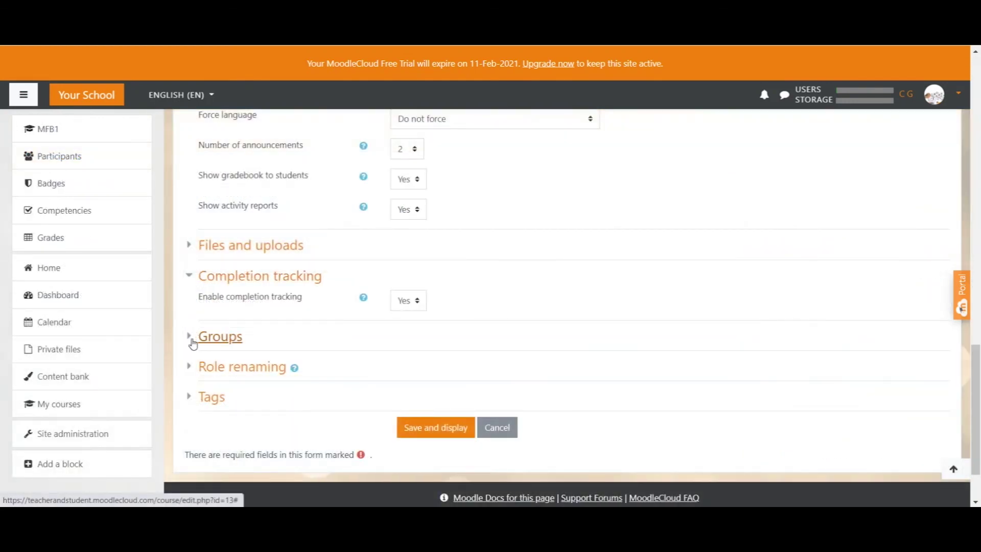
Expand Groups and cycle the group mode through Separate groups and No groups, ending on Visible groups.
{"action": "left_click", "coordinate": [193, 344]}
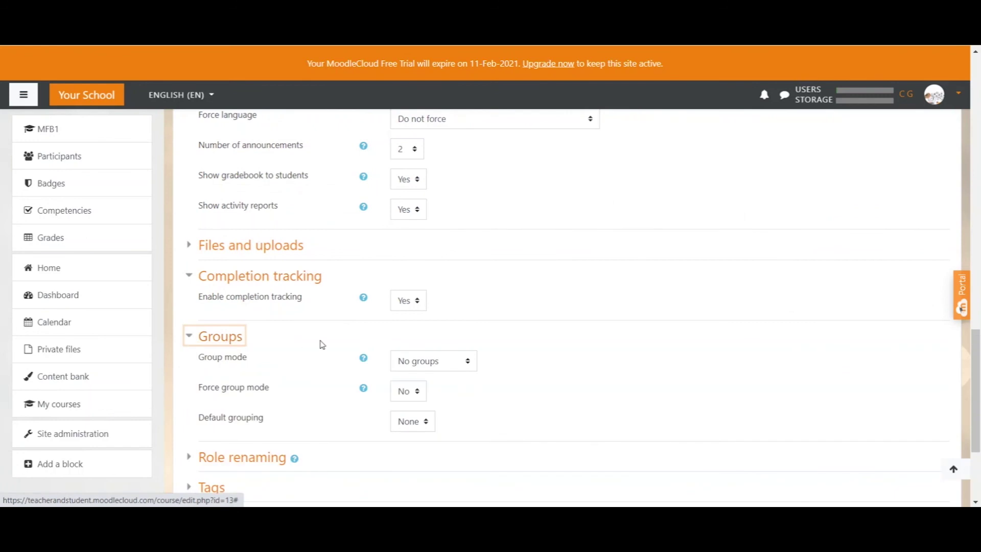
{"action": "scroll", "coordinate": [320, 345], "scroll_direction": "down", "scroll_amount": 1}
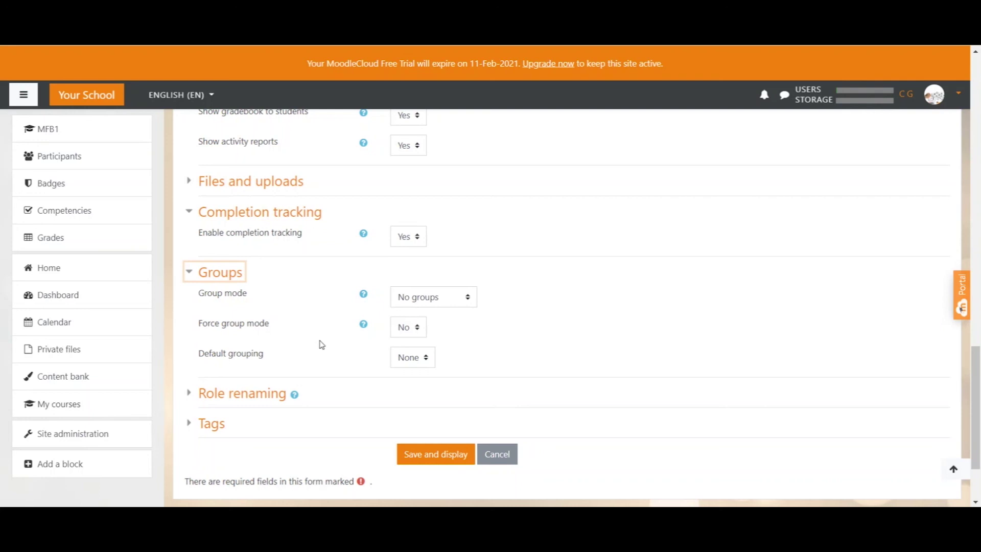
{"action": "left_click", "coordinate": [457, 304]}
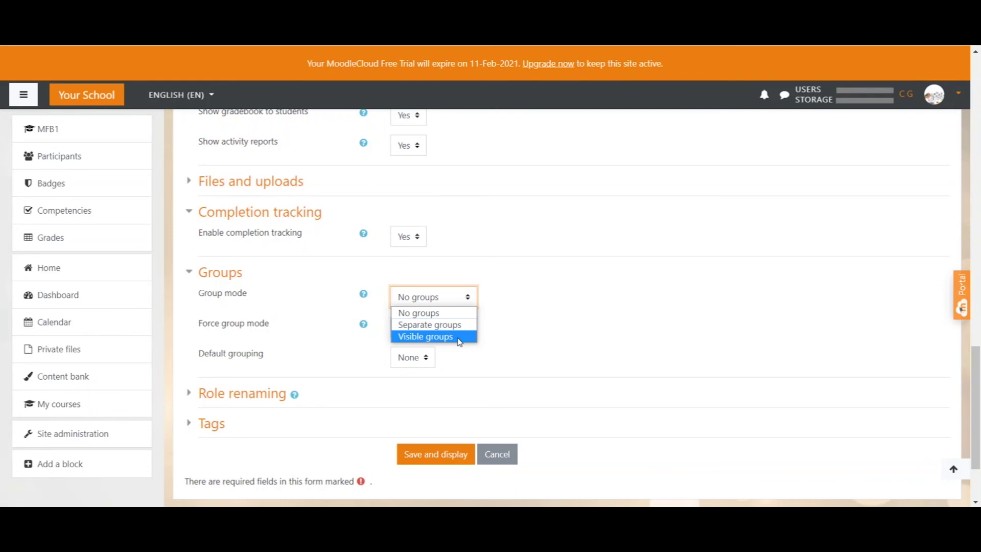
{"action": "left_click", "coordinate": [444, 325]}
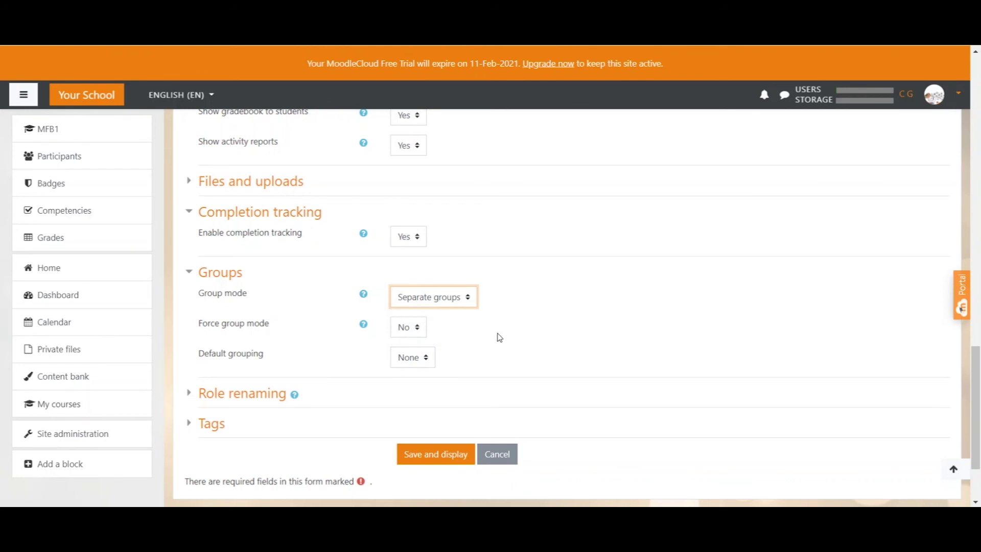
{"action": "left_click", "coordinate": [469, 306]}
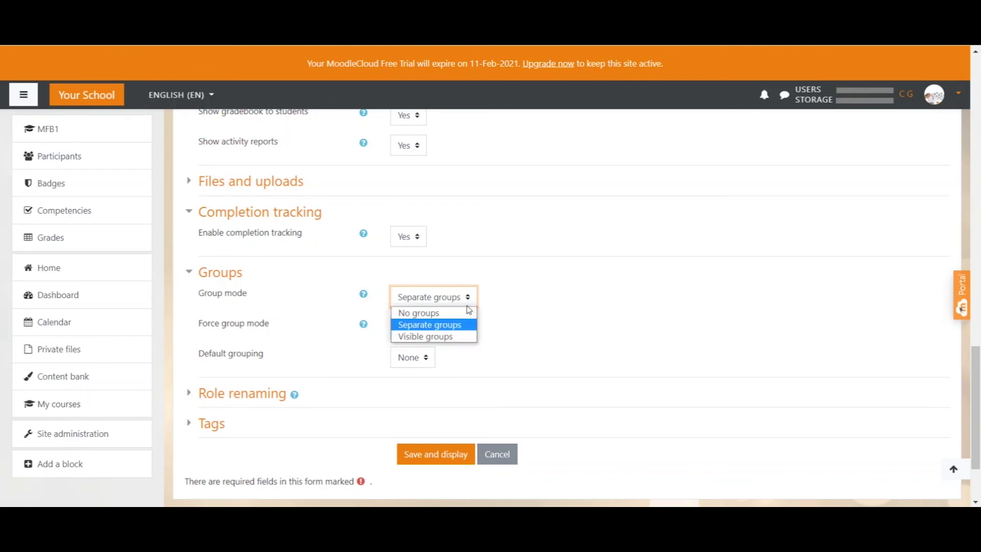
{"action": "left_click", "coordinate": [448, 314]}
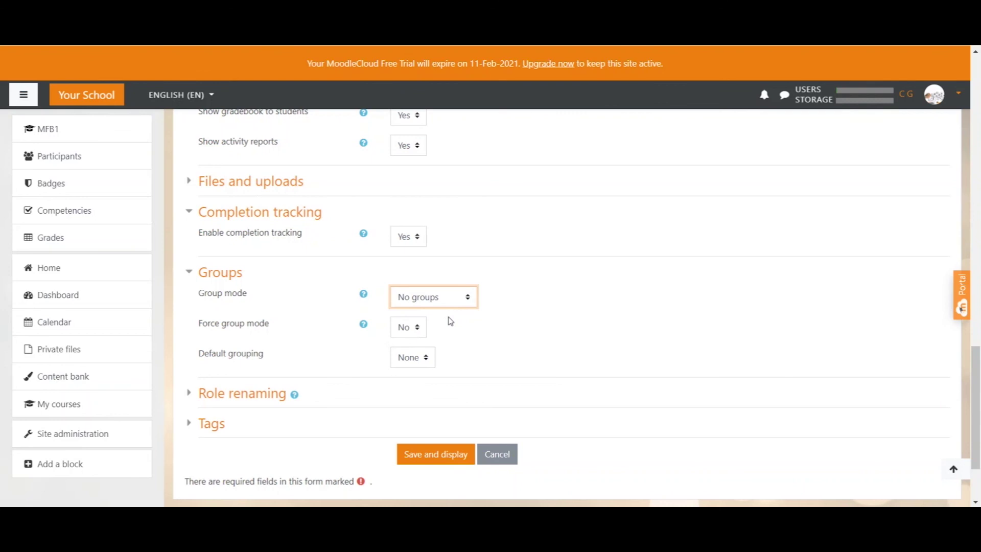
{"action": "left_click", "coordinate": [467, 306]}
Leave Force group mode at No and Default grouping at None.
{"action": "left_click", "coordinate": [422, 332]}
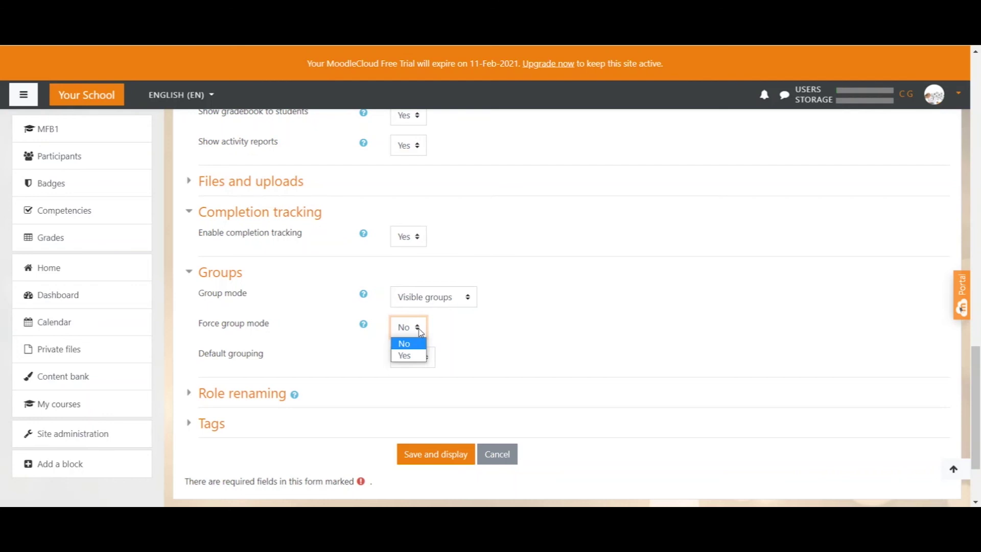
{"action": "scroll", "coordinate": [421, 332], "scroll_direction": "down", "scroll_amount": 2}
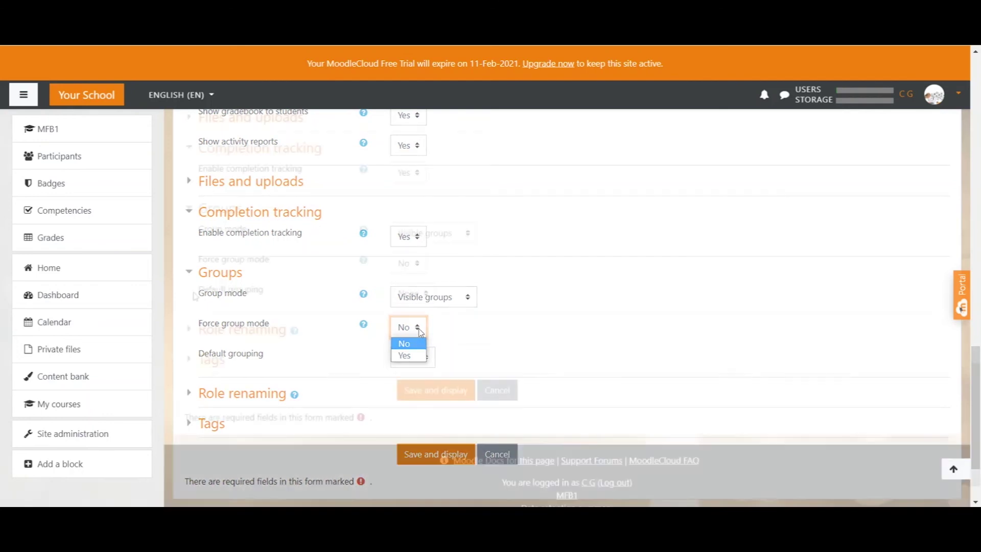
{"action": "left_click_drag", "start_coordinate": [199, 290], "coordinate": [258, 293]}
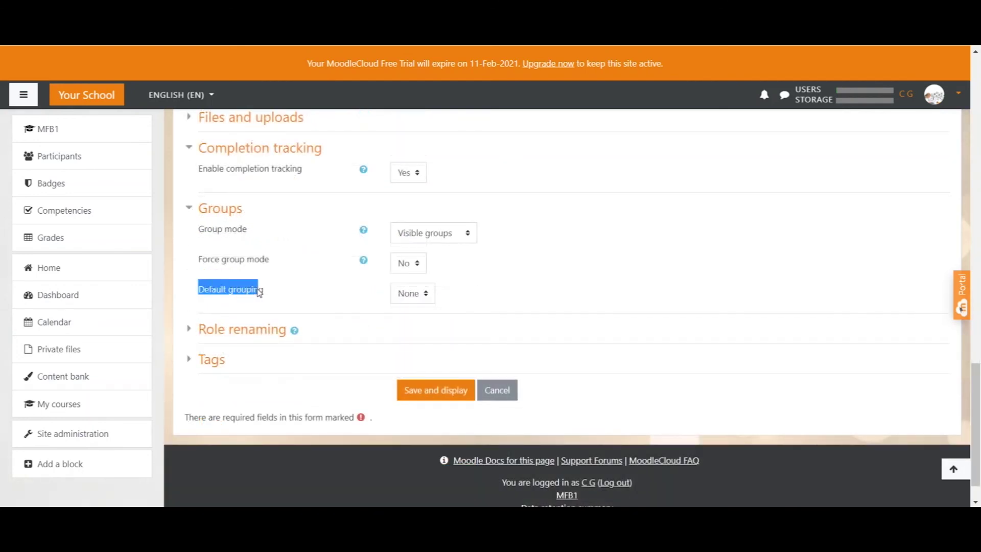
{"action": "left_click", "coordinate": [261, 293]}
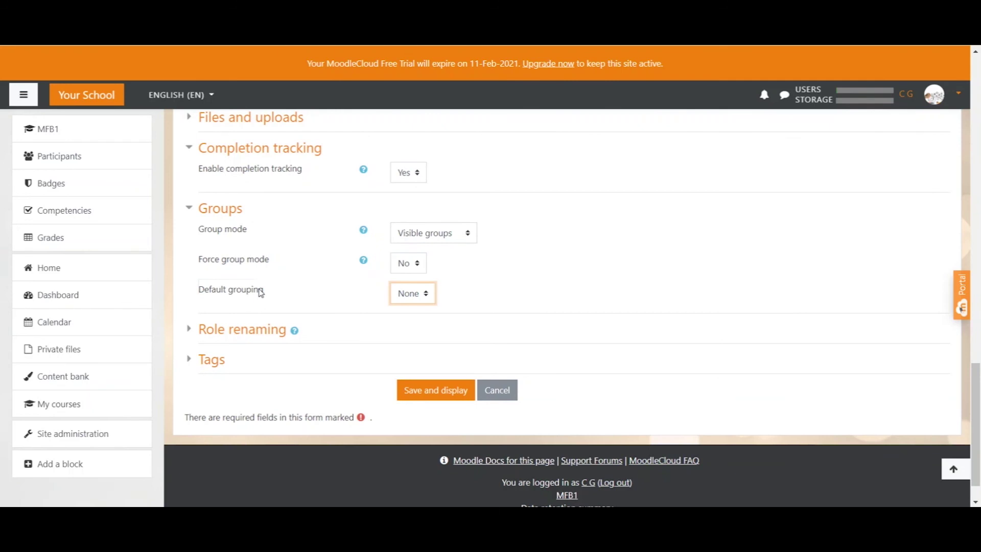
{"action": "double_click", "coordinate": [260, 292]}
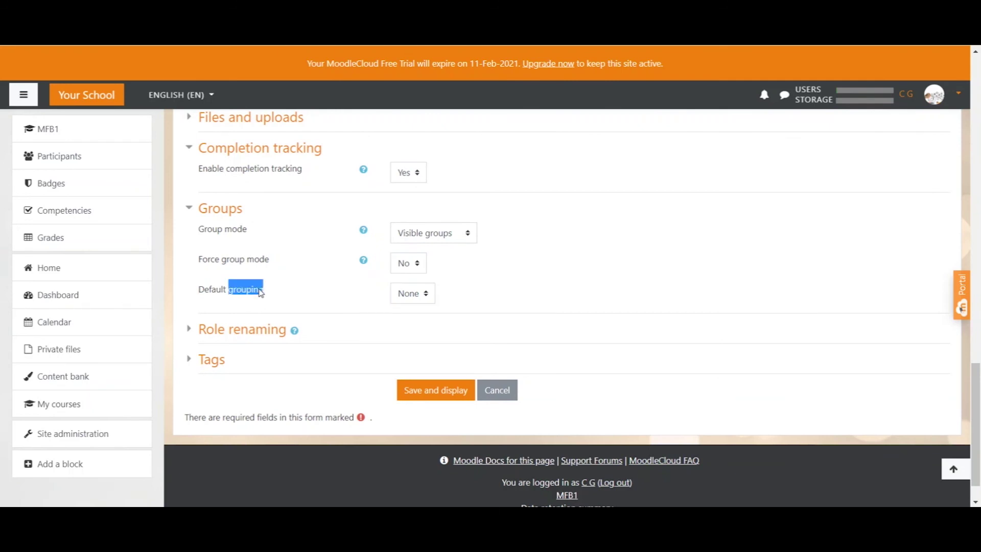
{"action": "left_click", "coordinate": [261, 291]}
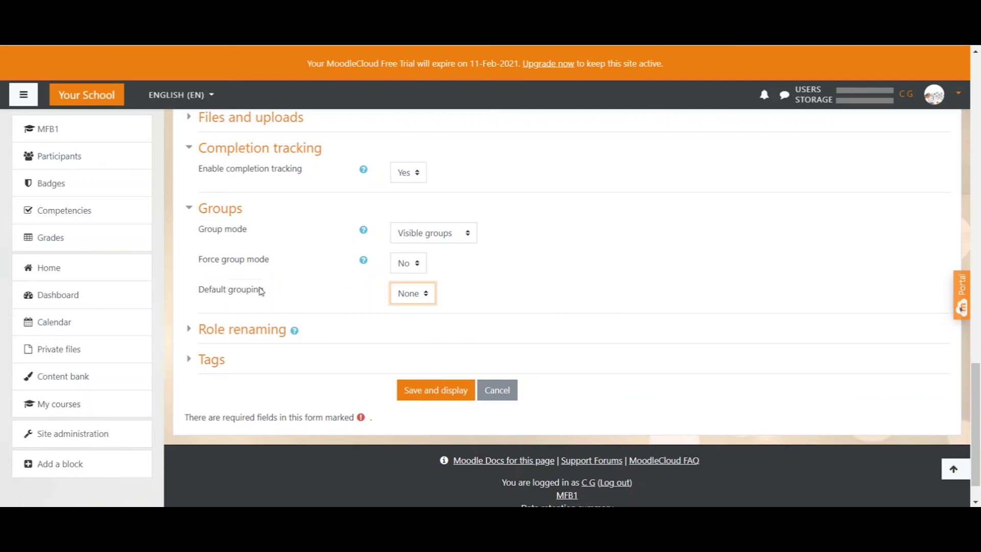
{"action": "scroll", "coordinate": [260, 291], "scroll_direction": "down", "scroll_amount": 1}
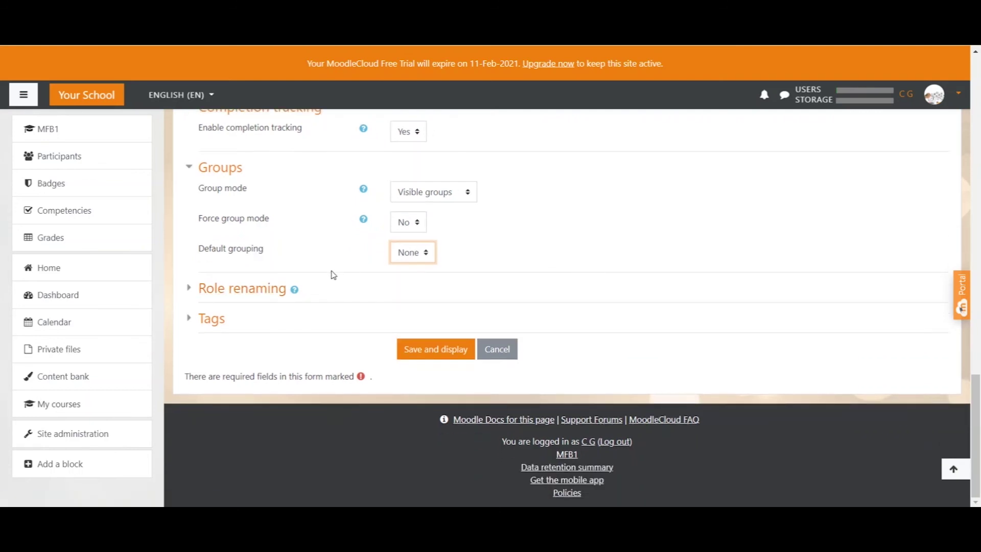
{"action": "left_click", "coordinate": [187, 287]}
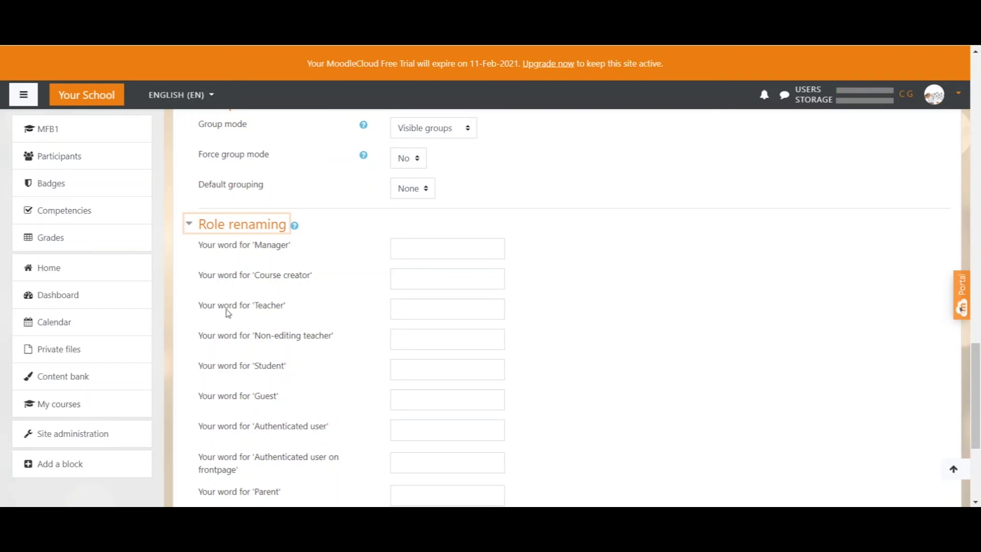
Enter 'minion' as the course's word for Student in Role renaming.
{"action": "left_click", "coordinate": [389, 343]}
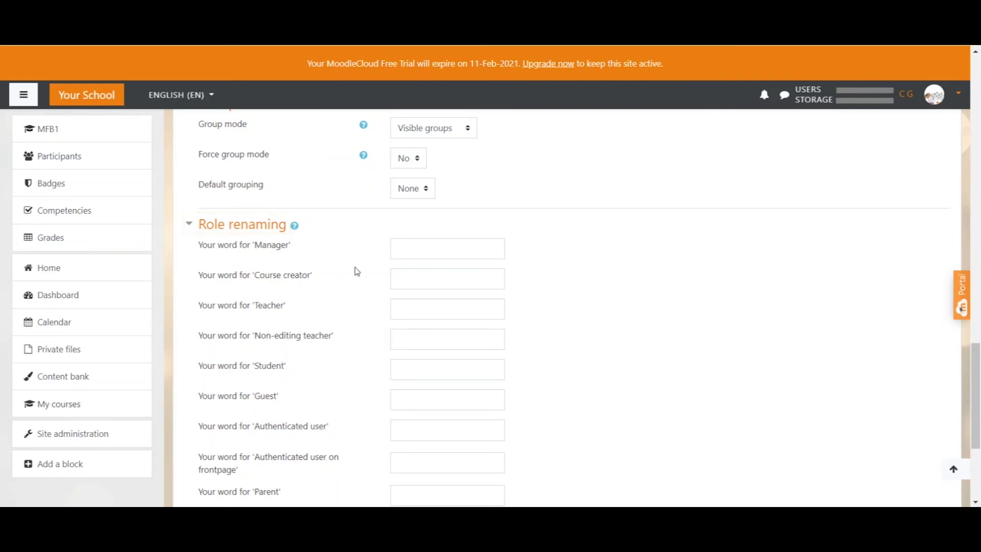
{"action": "left_click", "coordinate": [414, 366]}
{"action": "type", "text": "minion"}
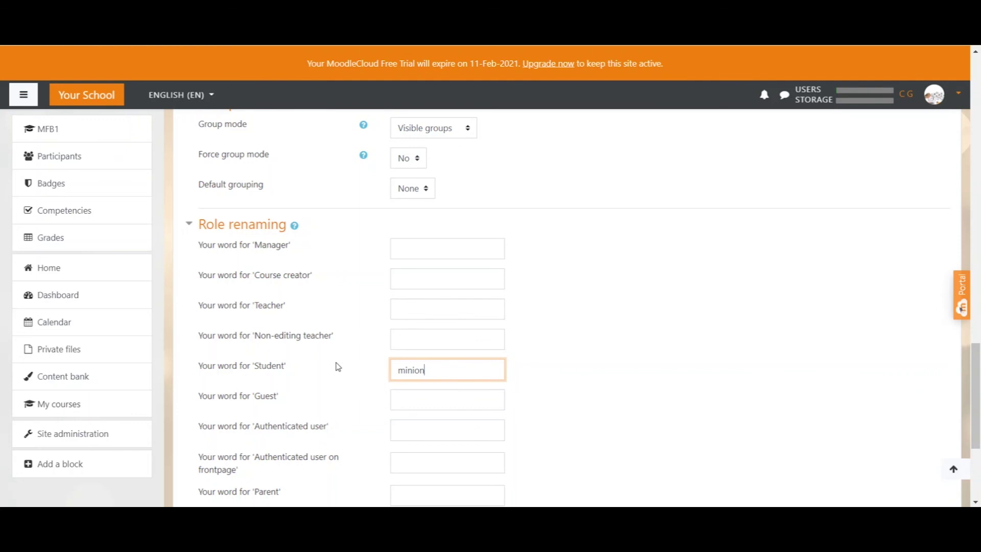
{"action": "scroll", "coordinate": [337, 366], "scroll_direction": "down", "scroll_amount": 3}
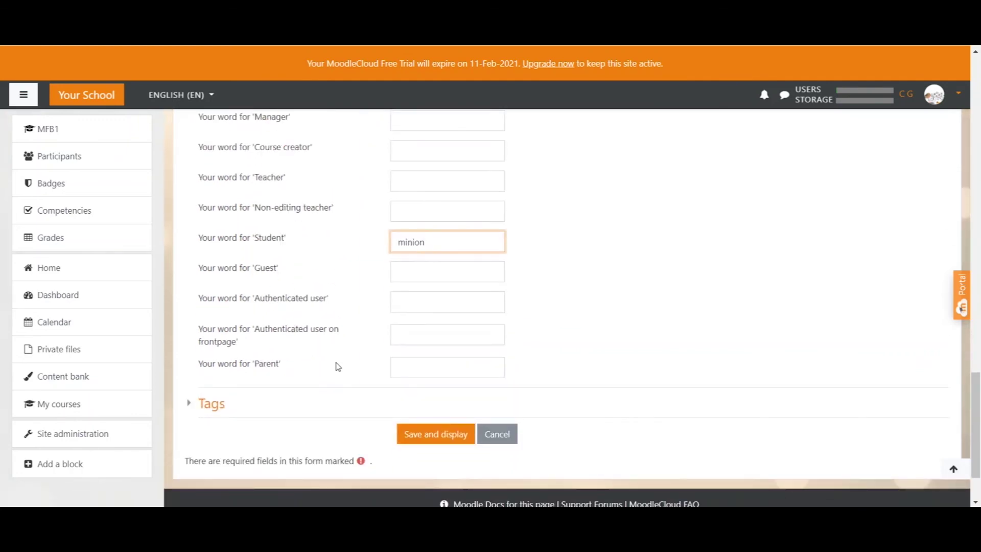
Add the course tags 'math' and 'beginners', then save with Save and display.
{"action": "scroll", "coordinate": [322, 330], "scroll_direction": "down", "scroll_amount": 2}
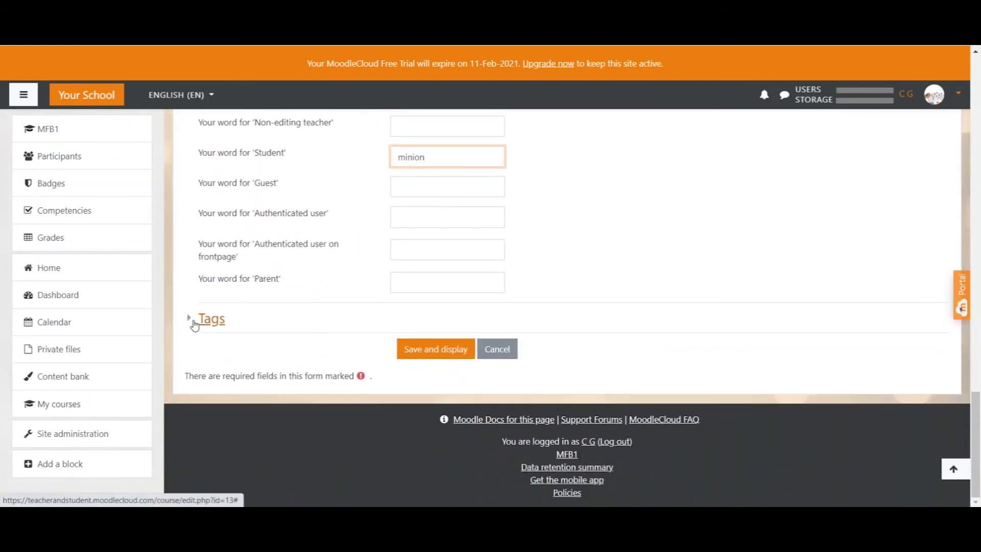
{"action": "left_click", "coordinate": [194, 320]}
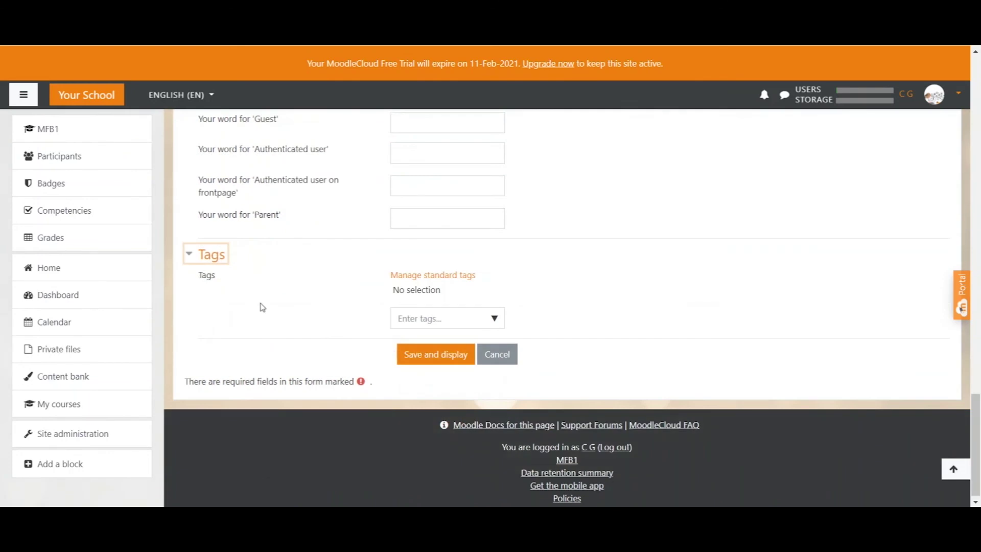
{"action": "left_click", "coordinate": [412, 319]}
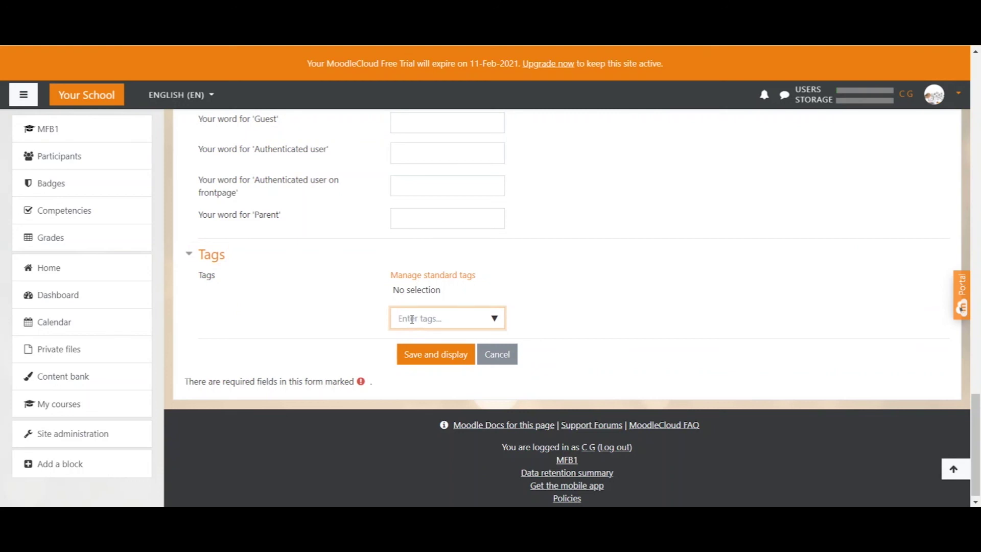
{"action": "type", "text": "ma"}
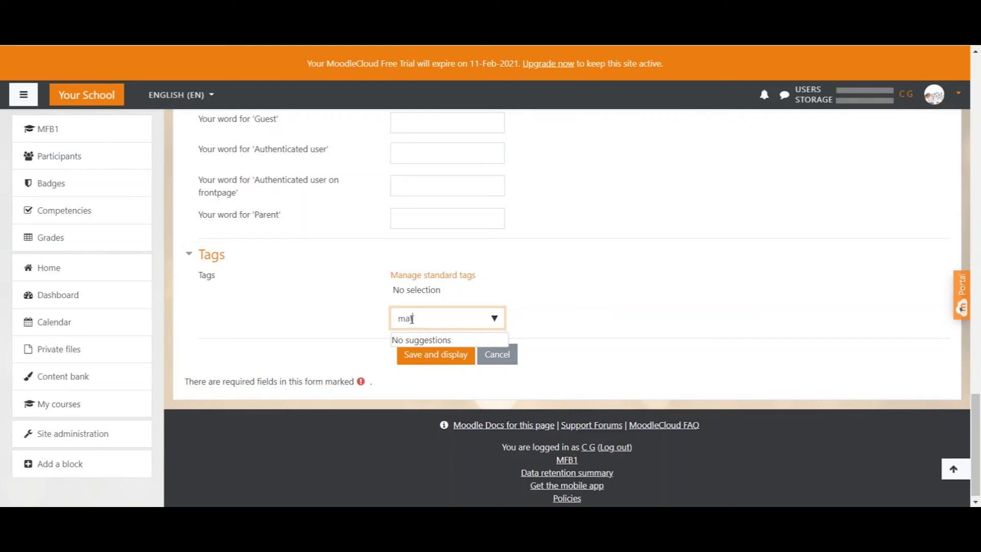
{"action": "type", "text": "th"}
{"action": "key", "text": "Return"}
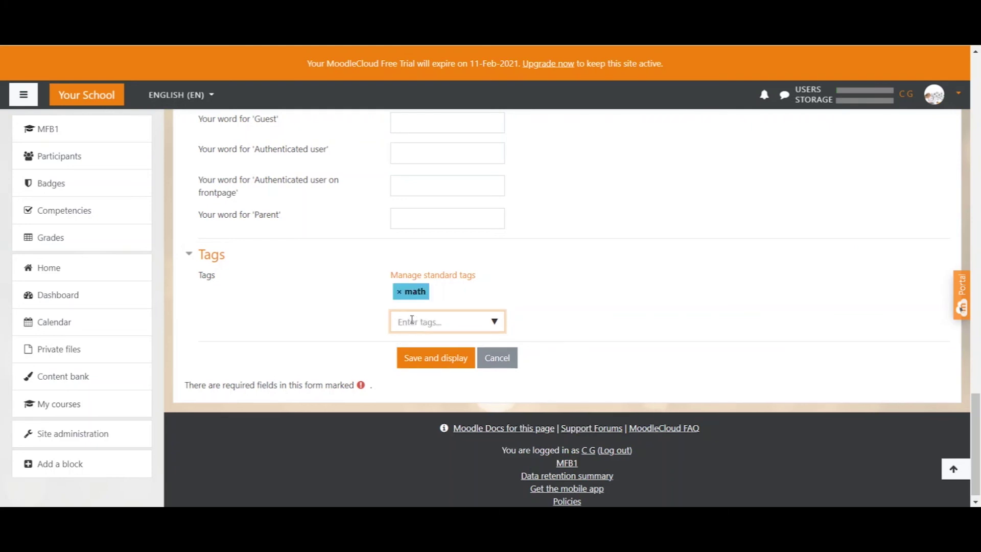
{"action": "type", "text": "beg"}
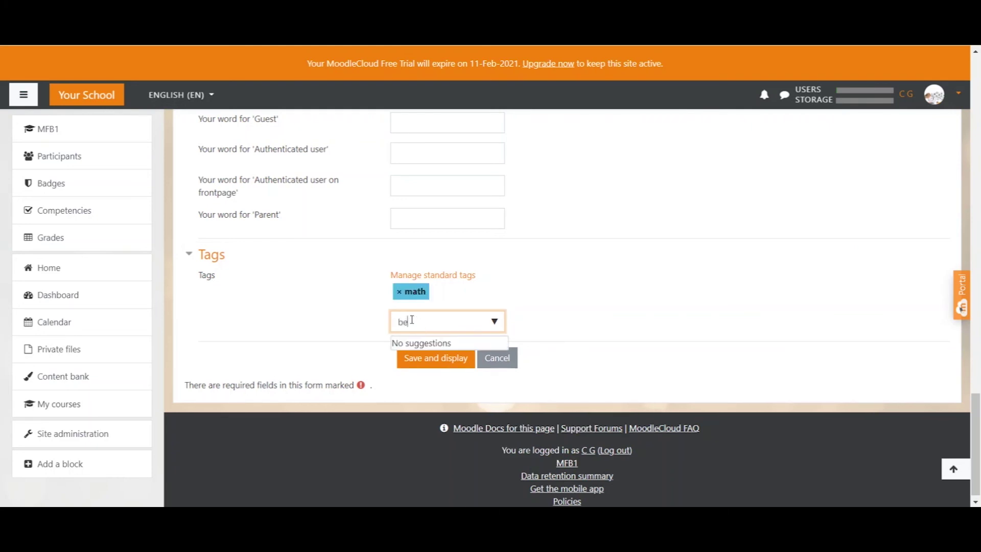
{"action": "type", "text": "inners"}
{"action": "key", "text": "Return"}
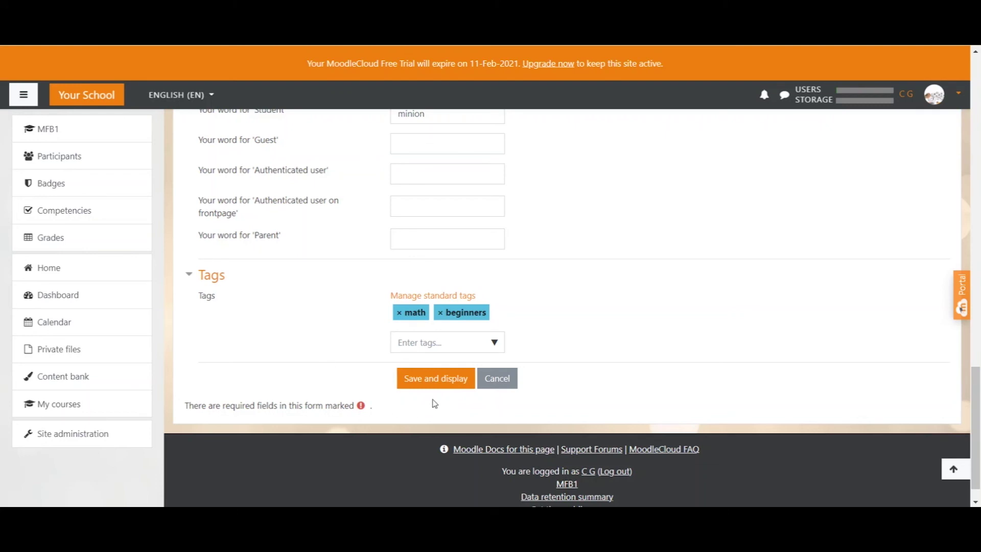
{"action": "left_click", "coordinate": [445, 384]}
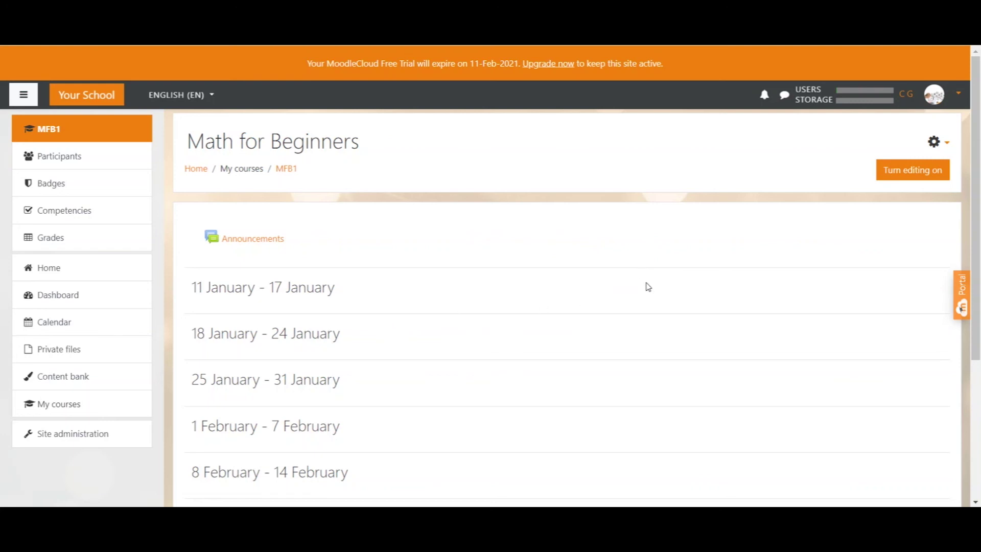
Reopen the Math for Beginners settings form, then go to the Dashboard.
{"action": "left_click", "coordinate": [947, 144]}
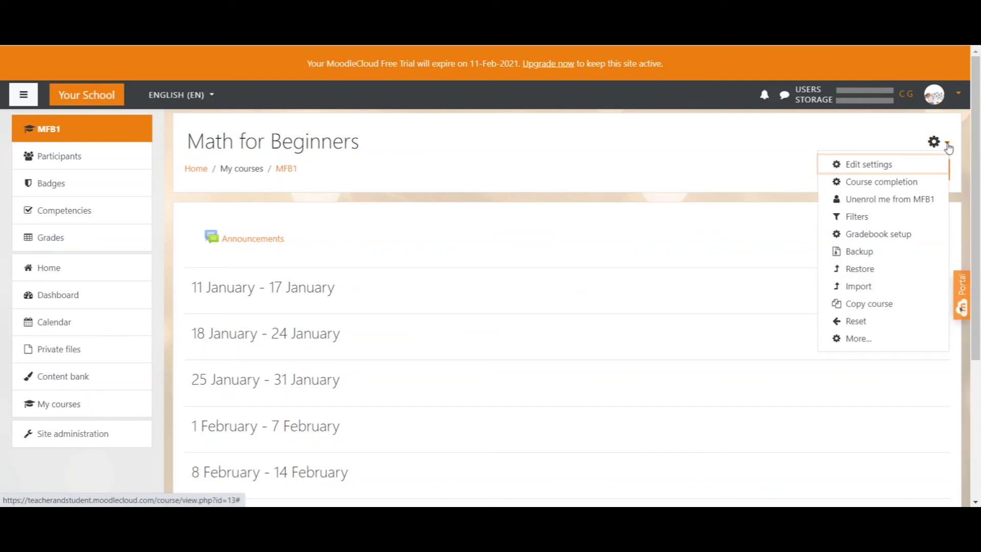
{"action": "left_click", "coordinate": [880, 164]}
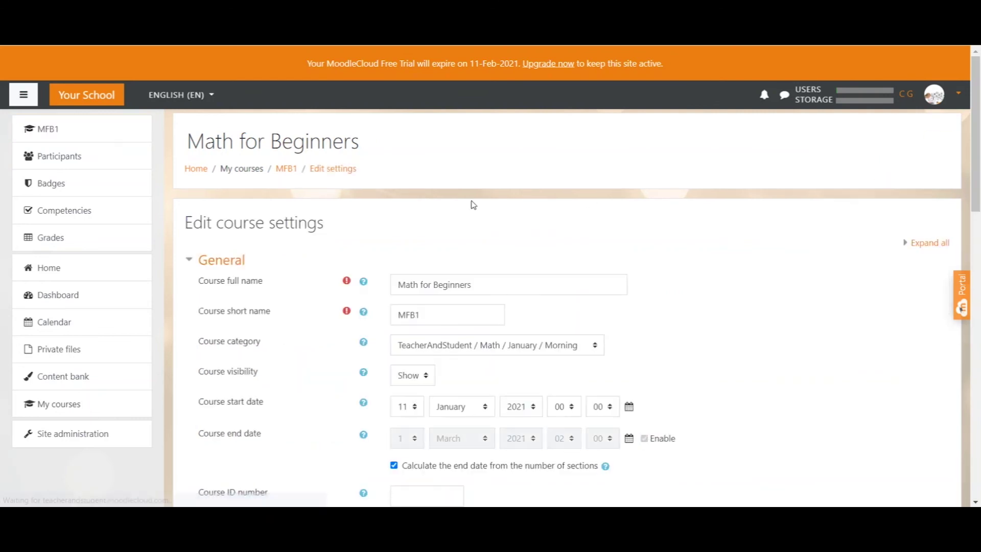
{"action": "scroll", "coordinate": [388, 200], "scroll_direction": "down", "scroll_amount": 10}
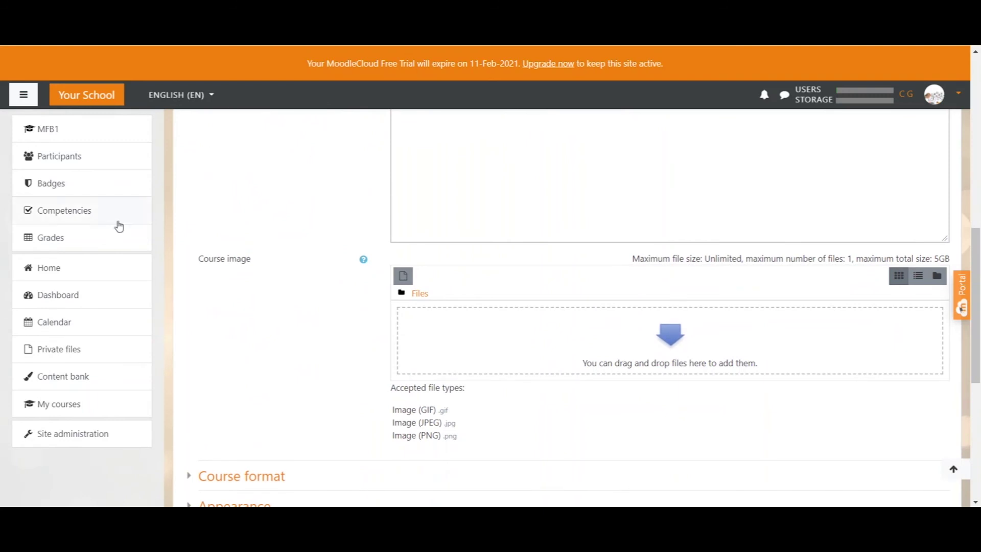
{"action": "left_click", "coordinate": [88, 299]}
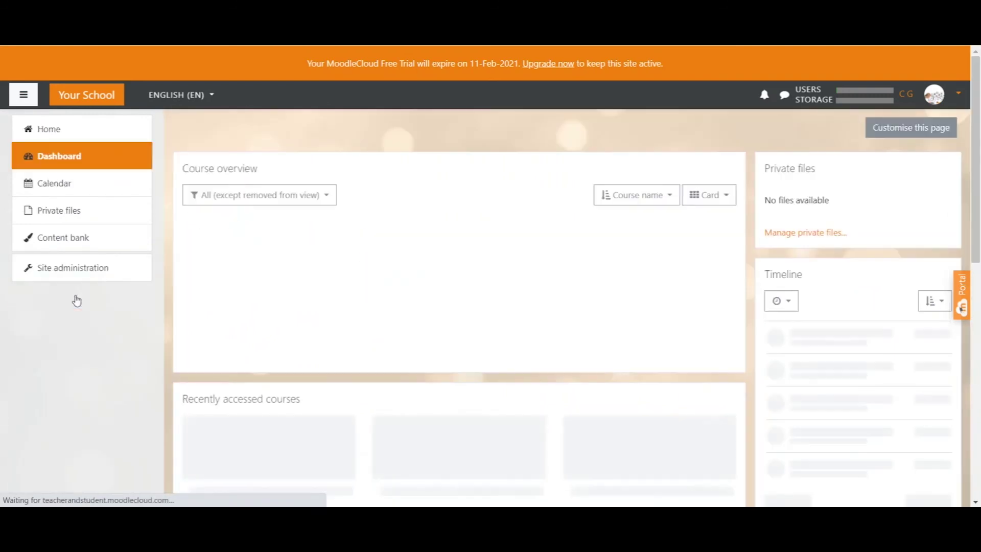